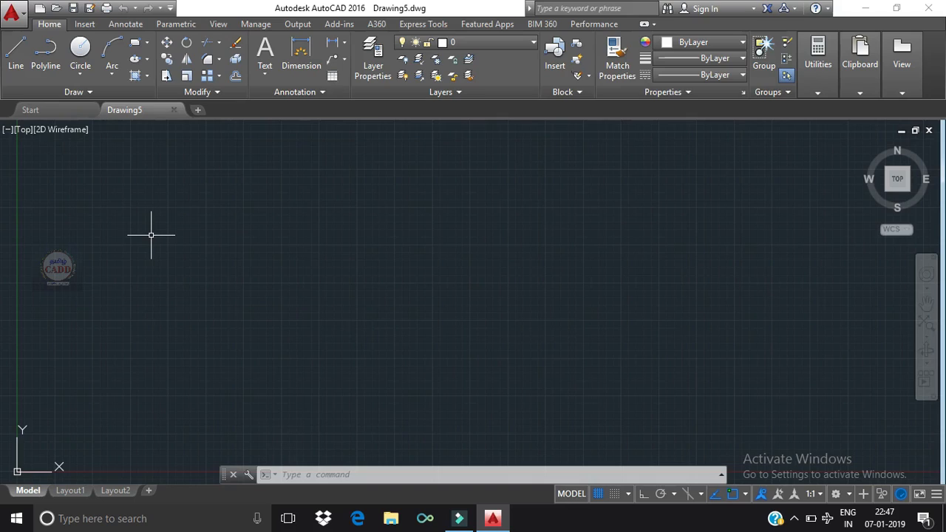
Step: Set the drawing units' length precision to 0.0
type("un")
key("Return")
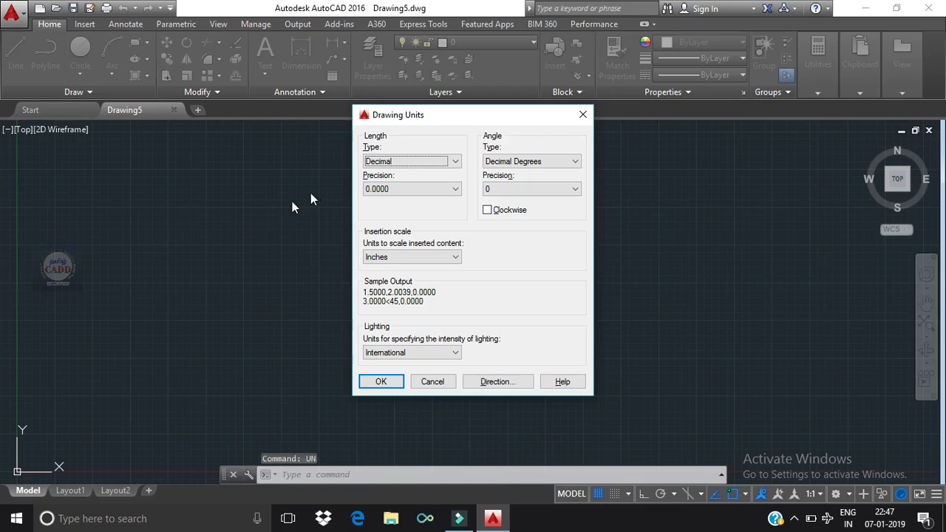
left_click(399, 188)
left_click(388, 215)
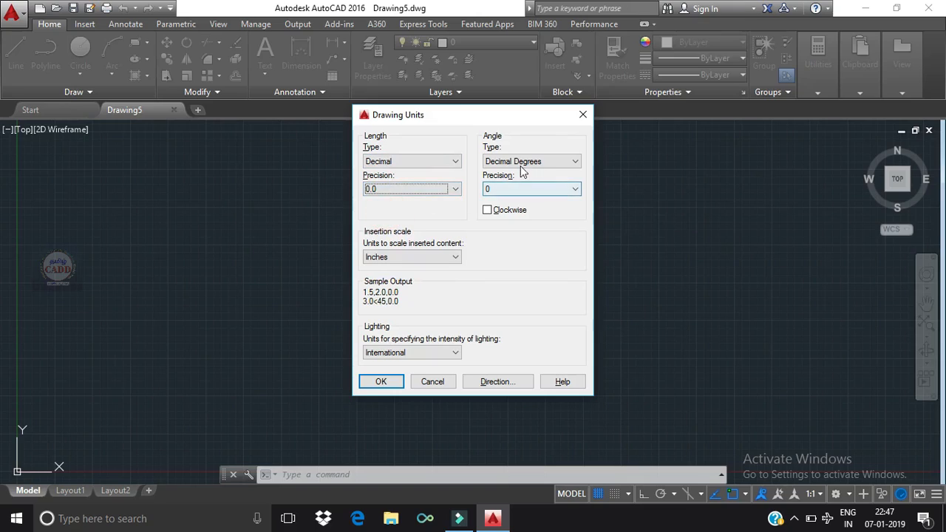
left_click(381, 380)
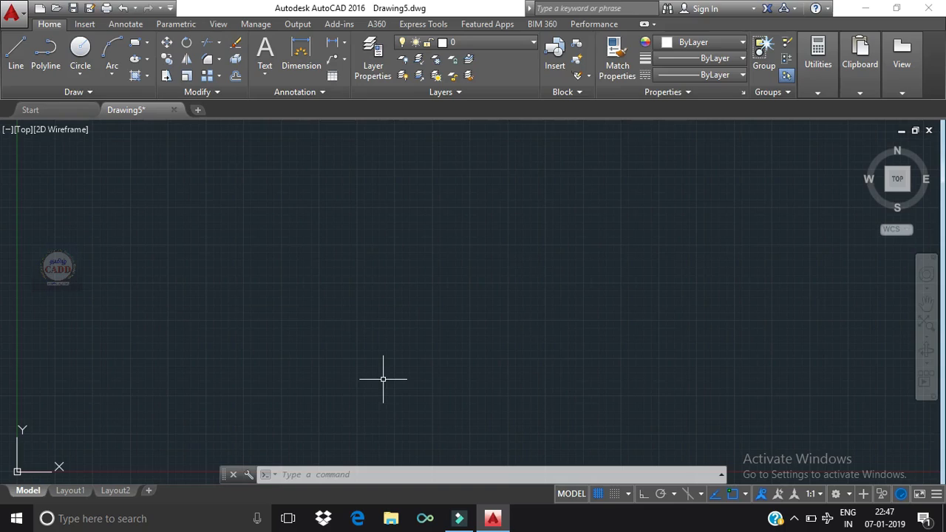
Step: Set the model space limits with the lower-left corner at 0,0 and the upper-right corner at 200,200
type("LIMIts")
key("Return")
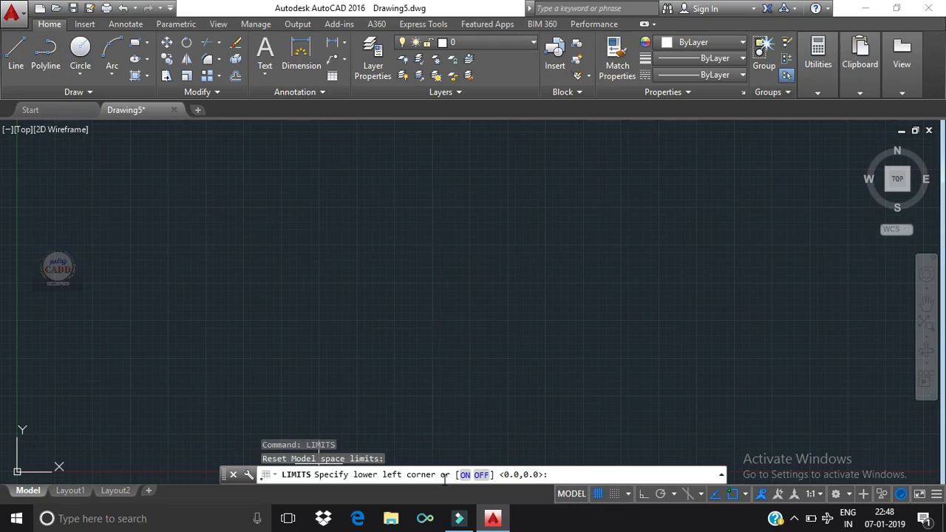
type("0,0")
key("Return")
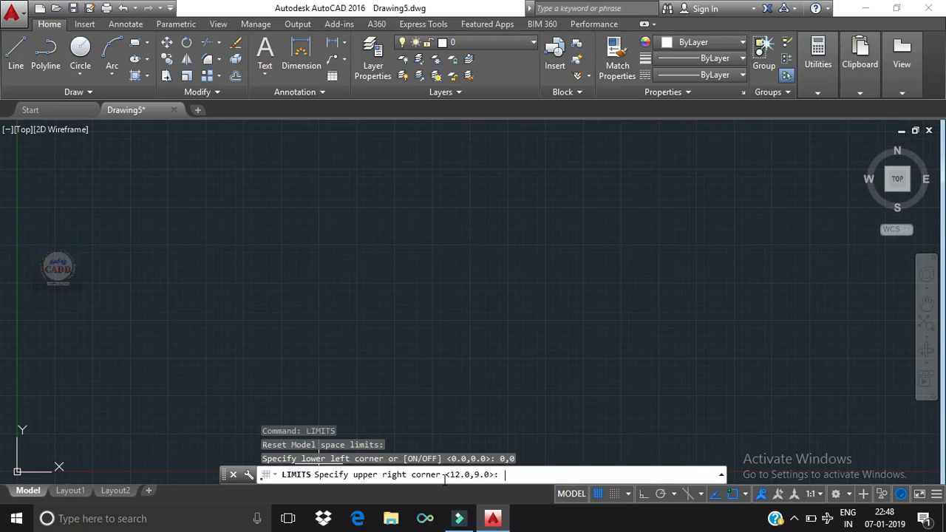
type("200,200")
key("Return")
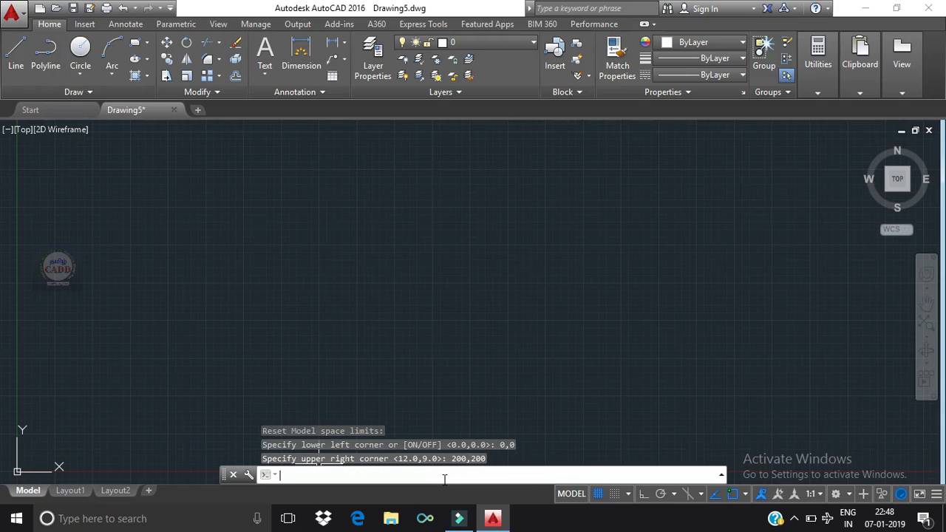
Step: Zoom All to fit the full drawing limits in the view
type("z")
key("Return")
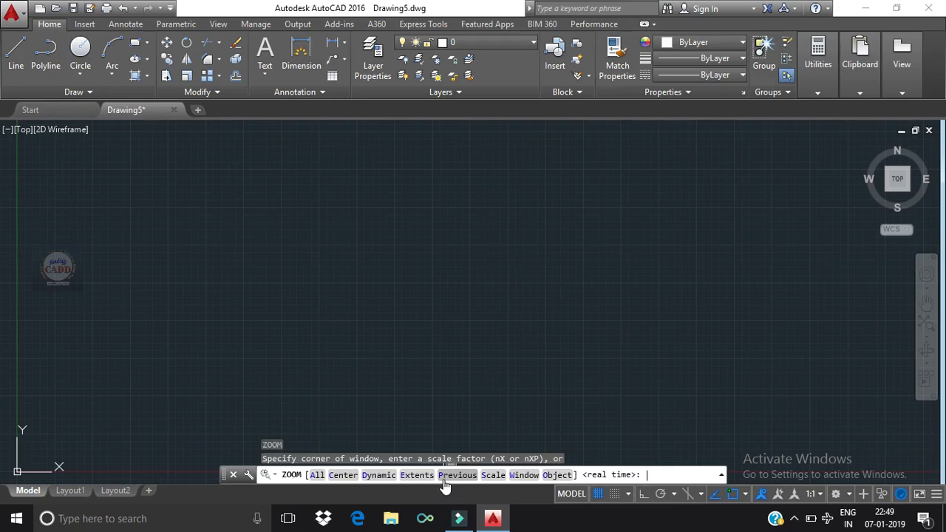
type("a")
key("Return")
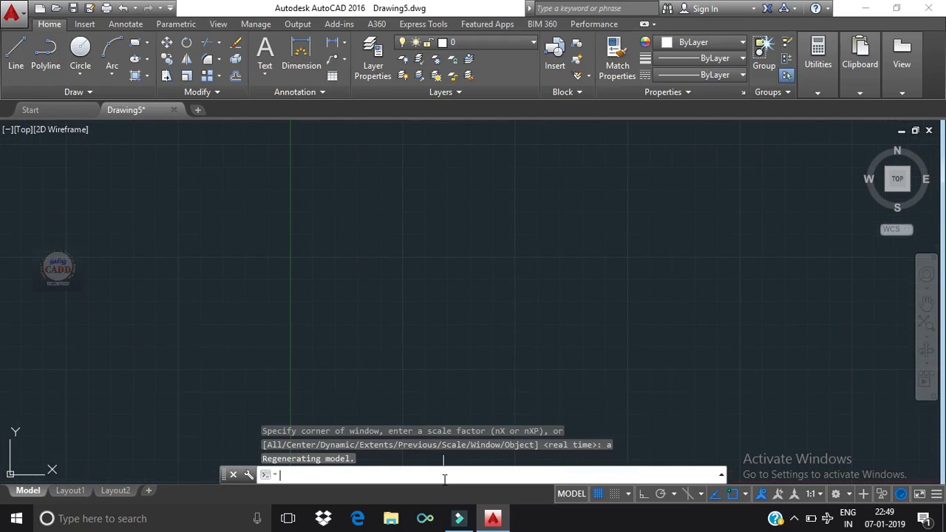
Step: Set limits checking to OFF with the LIMITS command
type("limits")
key("Return")
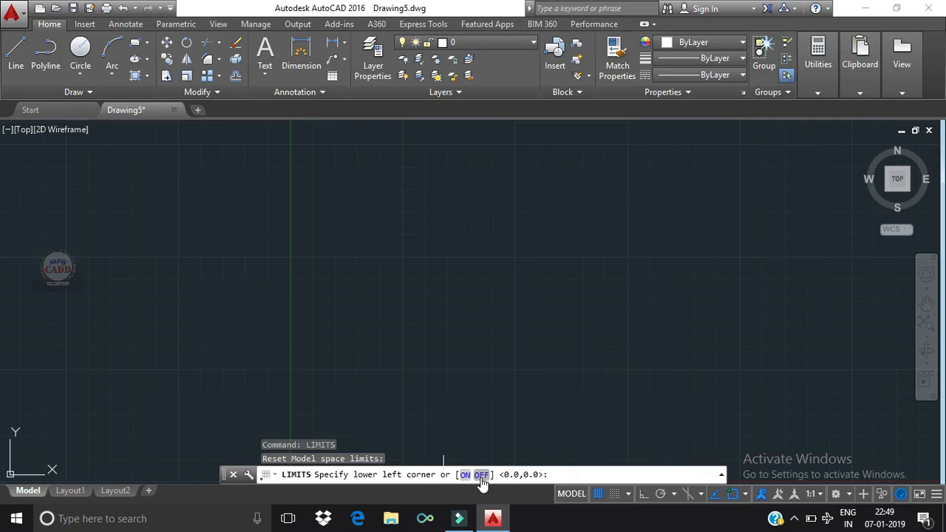
left_click(481, 475)
Step: Disable the display of the grid beyond the limits in the drafting settings
scroll(452, 307, "down", 4)
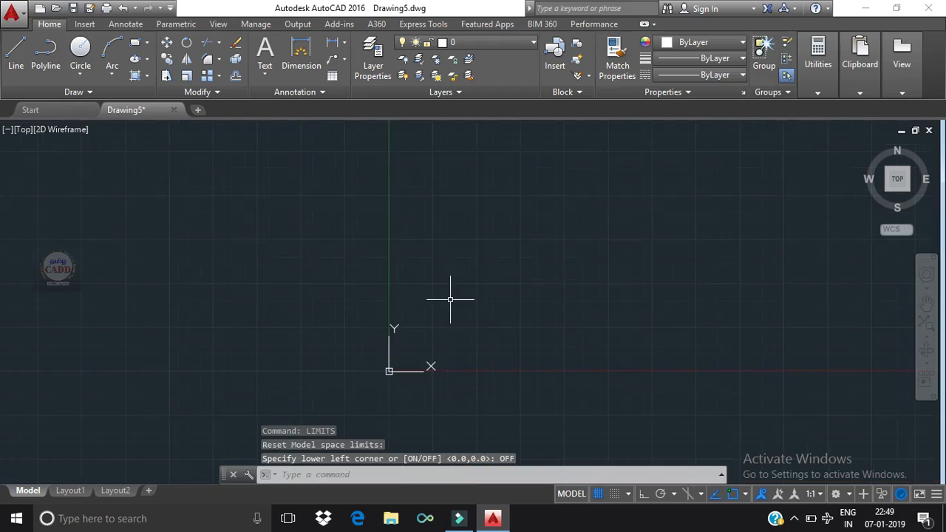
scroll(458, 307, "up", 2)
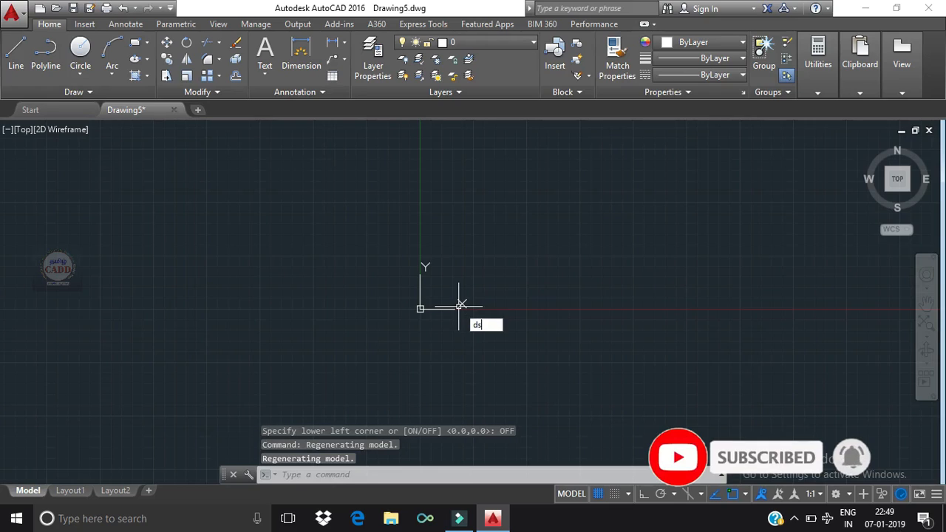
type("DS")
key("Return")
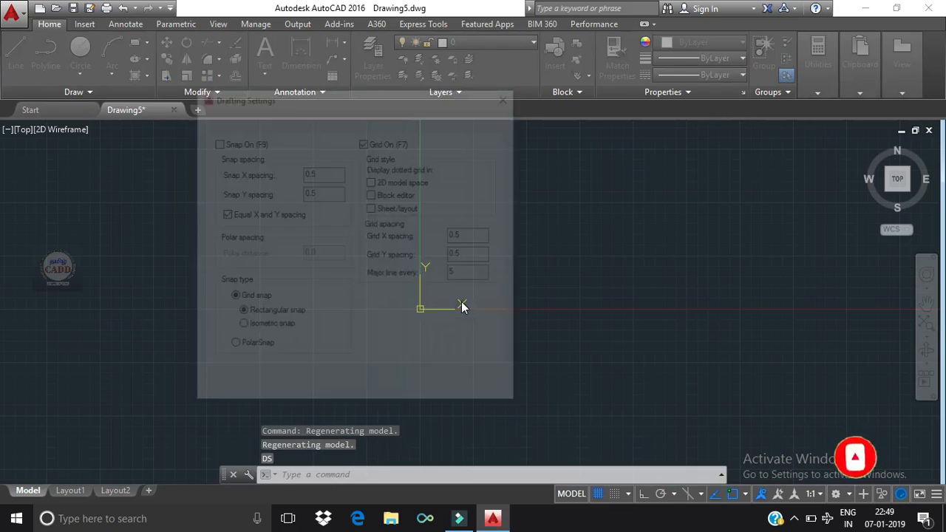
left_click(372, 338)
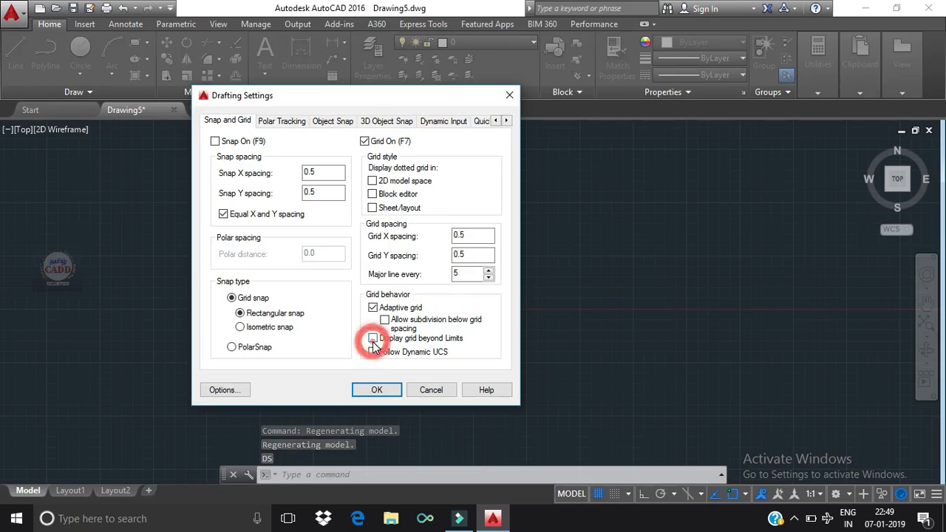
left_click(373, 391)
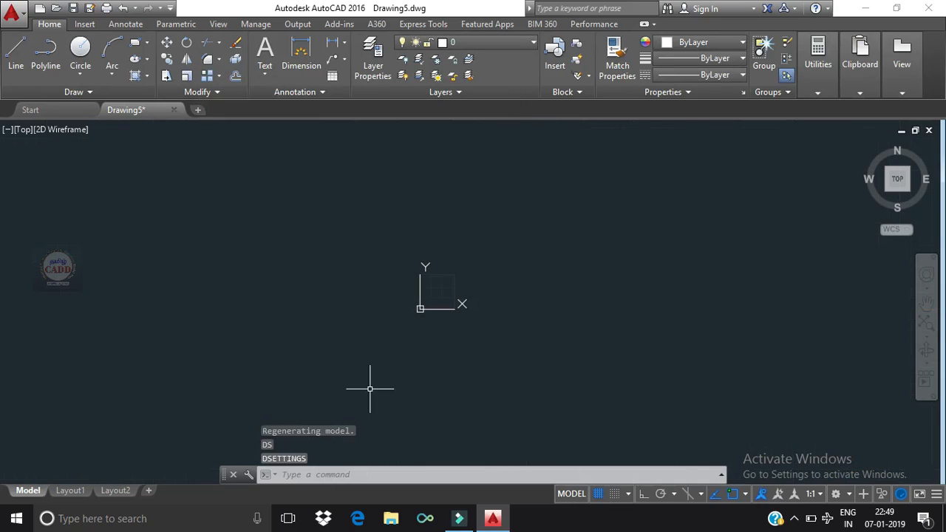
Step: Draw a nearly horizontal line about 70 units long inside the gridded limits area
scroll(446, 285, "up", 5)
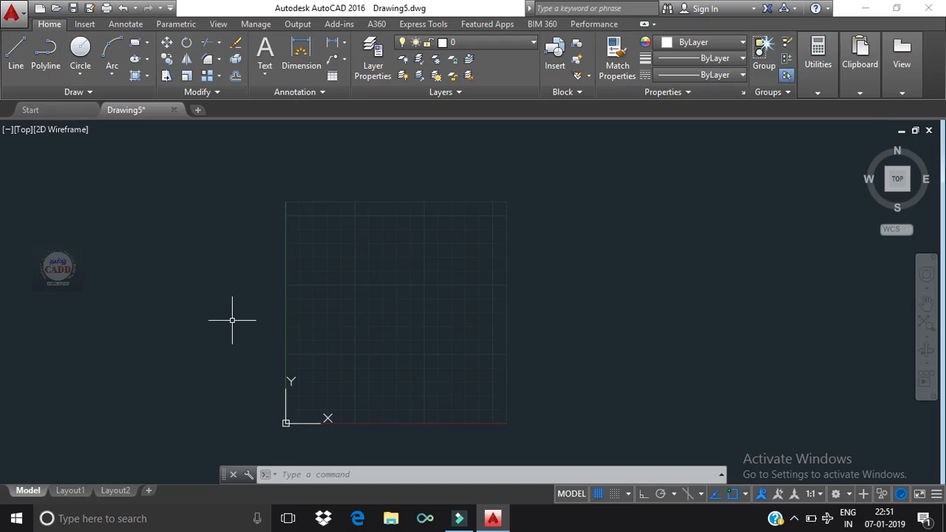
type("l")
key("Return")
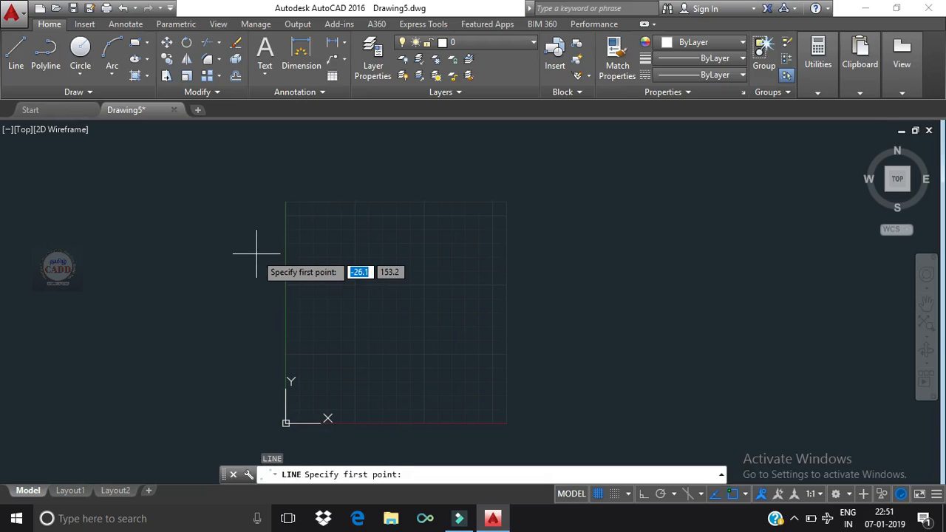
left_click(326, 312)
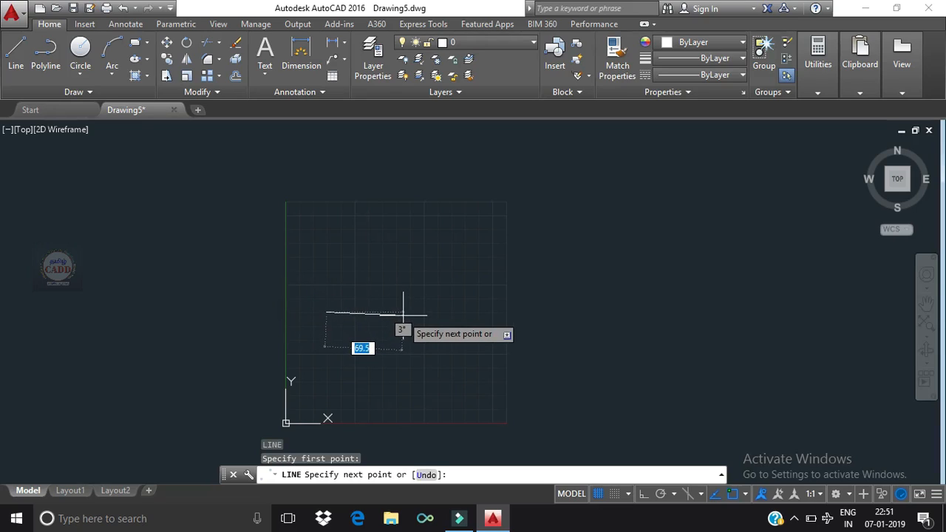
left_click(402, 314)
key("Return")
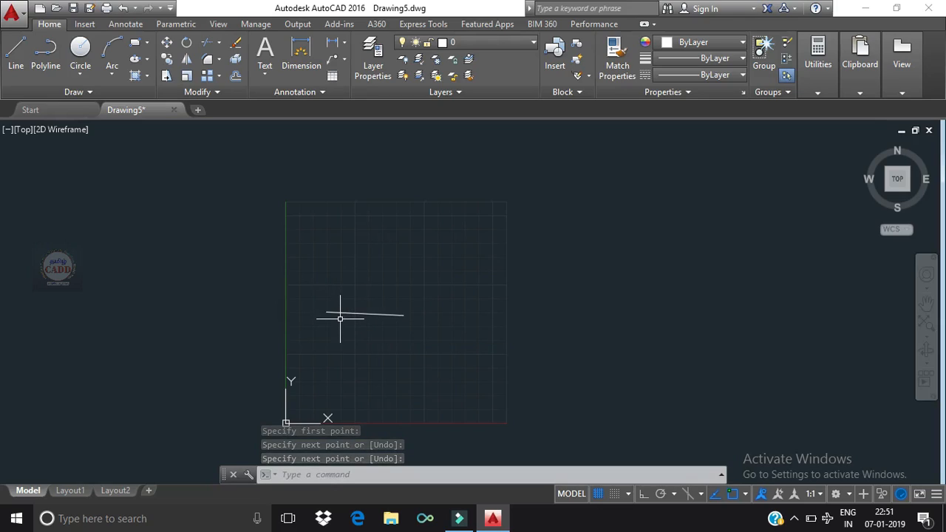
Step: Draw a short, nearly horizontal line outside the limits, just west of the gridded area
type("L")
key("Return")
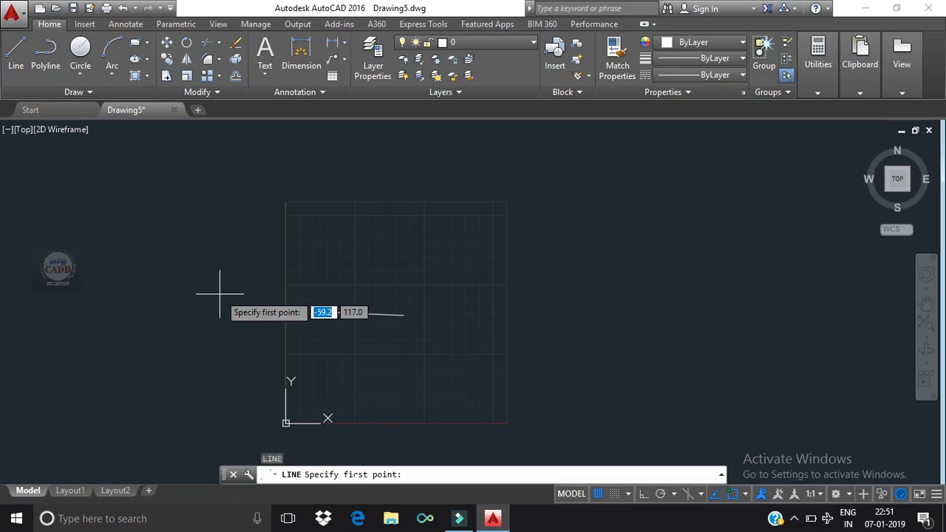
left_click(195, 301)
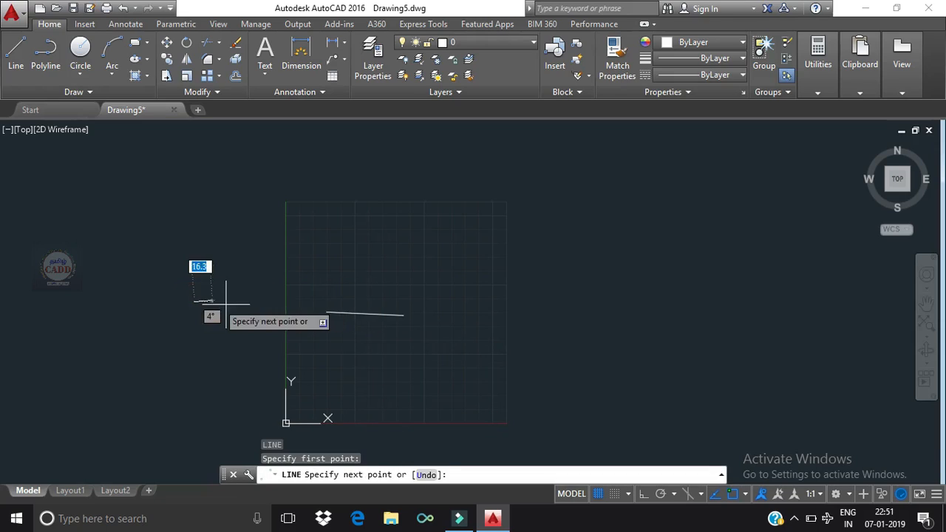
left_click(264, 305)
key("Return")
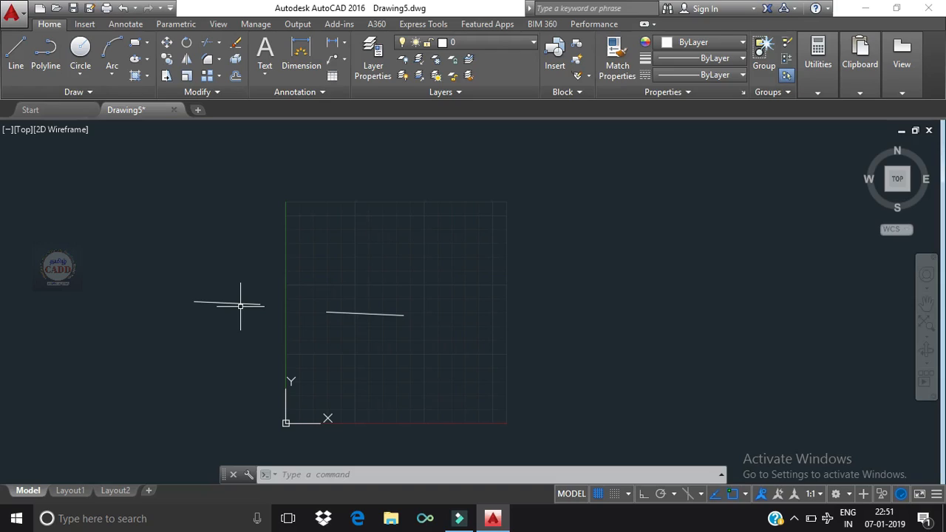
Step: Set limits checking to ON with the LIMITS command
type("LIMIts")
key("Return")
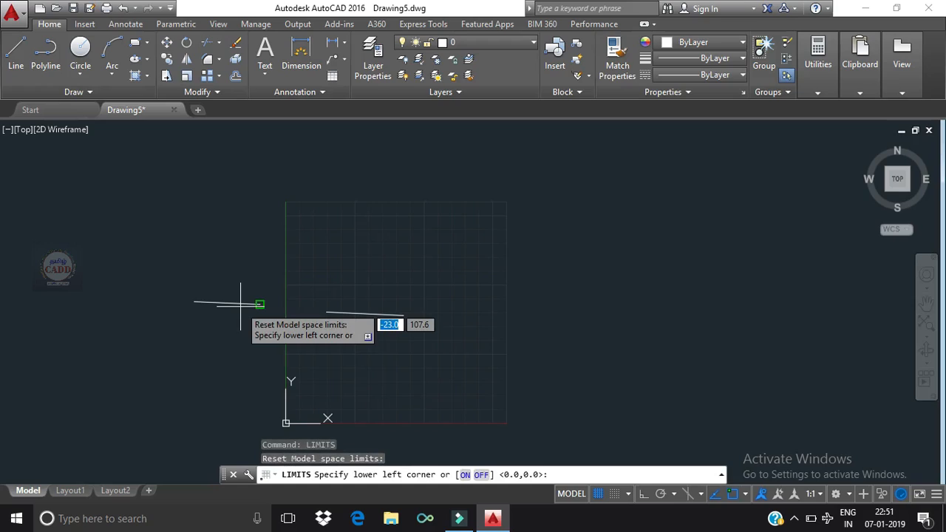
left_click(465, 476)
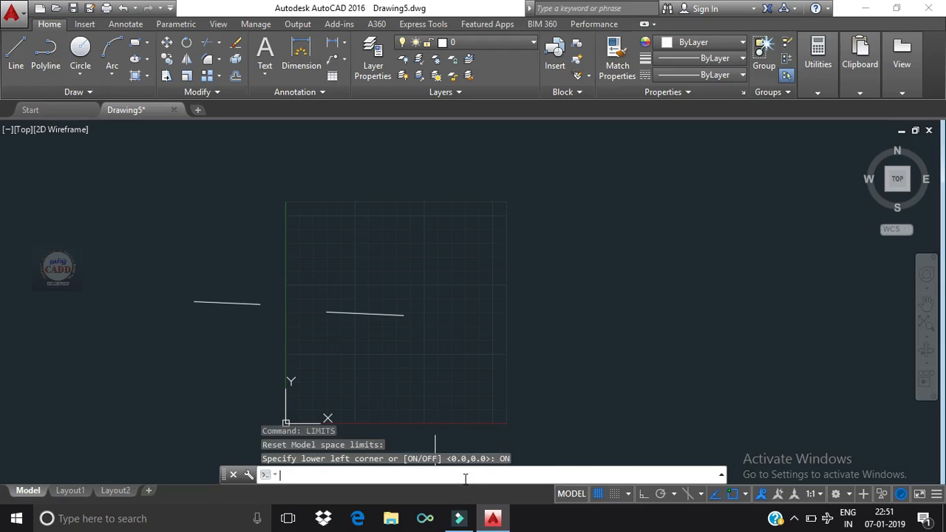
Step: Draw a vertical line about 75 units long inside the limits, east of the existing line
type("1")
key("Return")
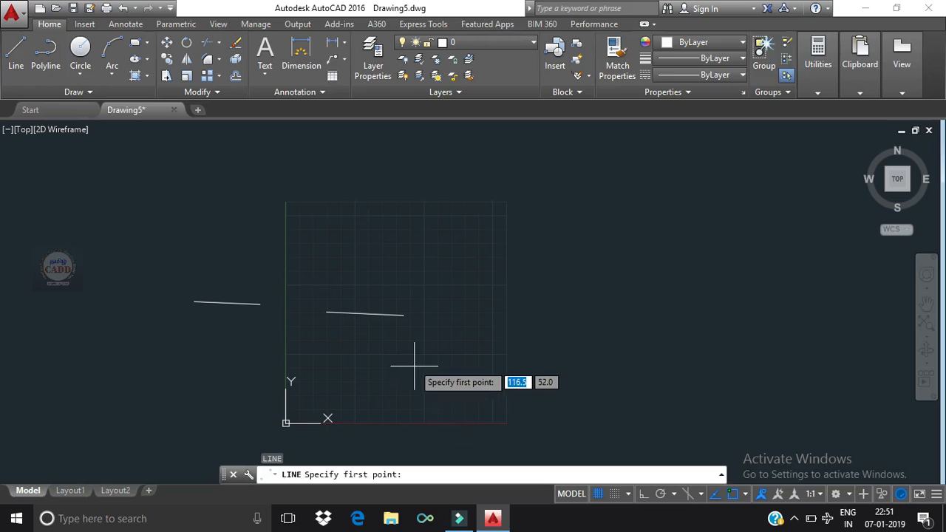
left_click(448, 249)
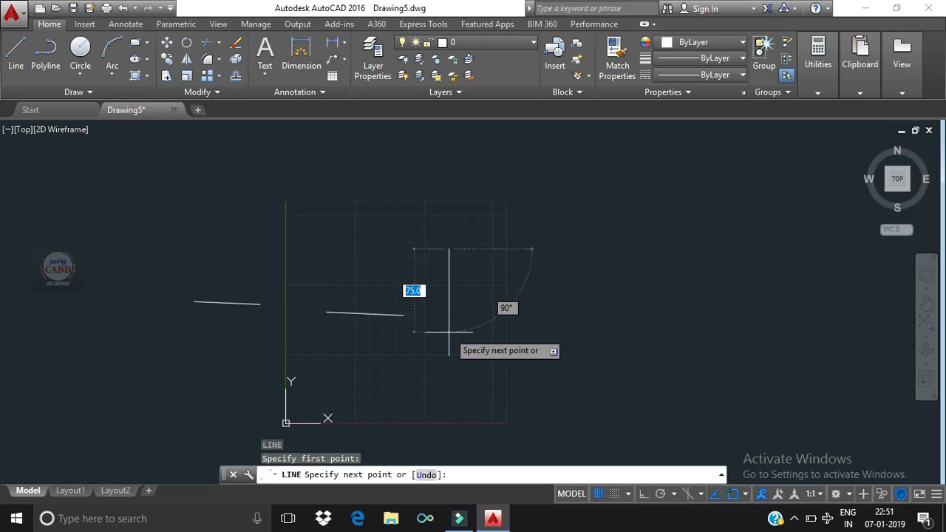
left_click(449, 332)
key("Return")
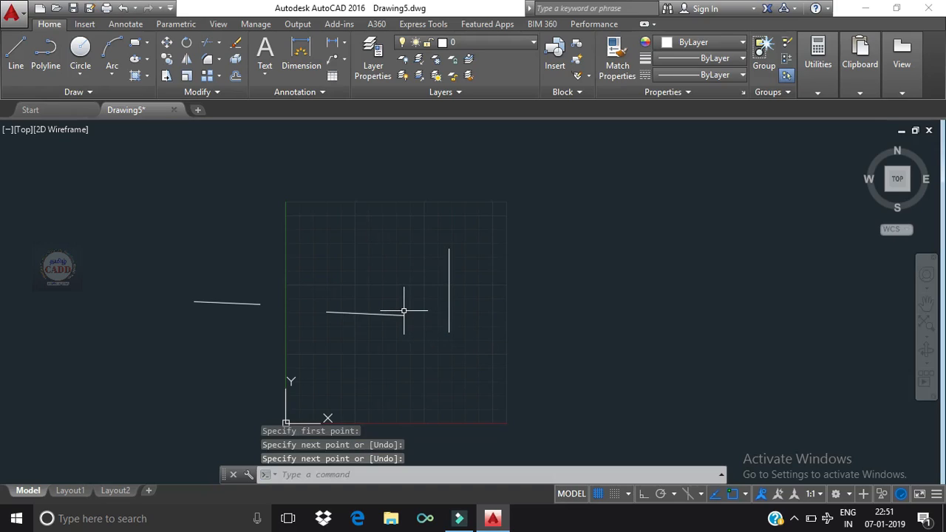
Step: Try to start a line at several points outside the limits, east and north of the grid, and cancel the command
type("L")
key("Return")
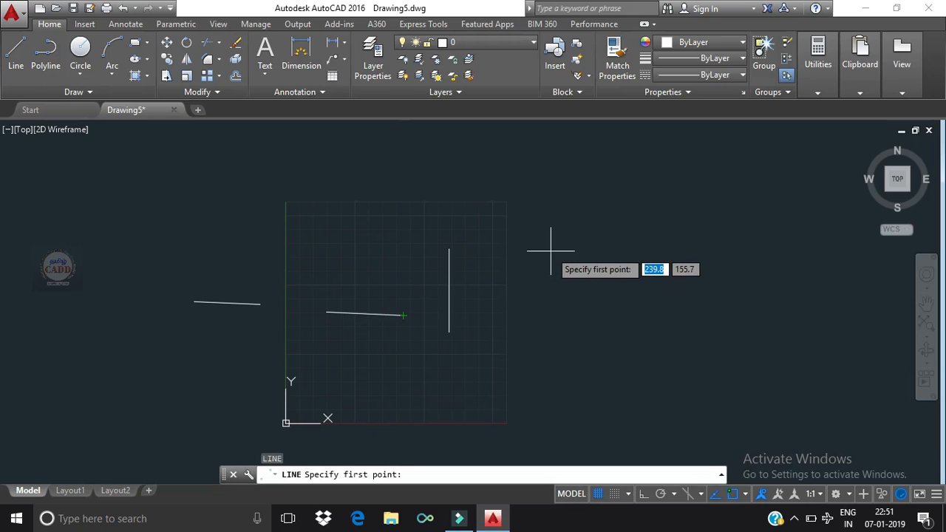
left_click(552, 255)
left_click(549, 316)
left_click(587, 248)
left_click(608, 307)
left_click(644, 243)
left_click(646, 299)
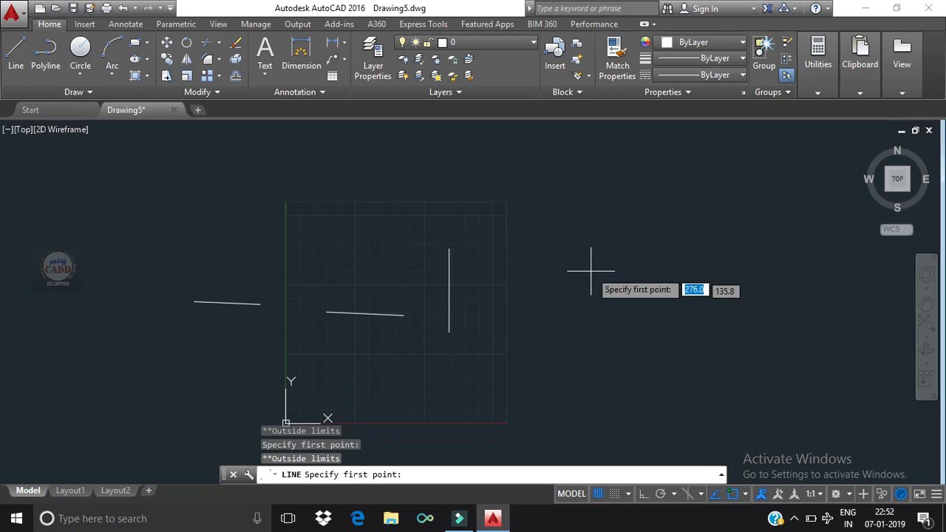
left_click(401, 141)
left_click(327, 152)
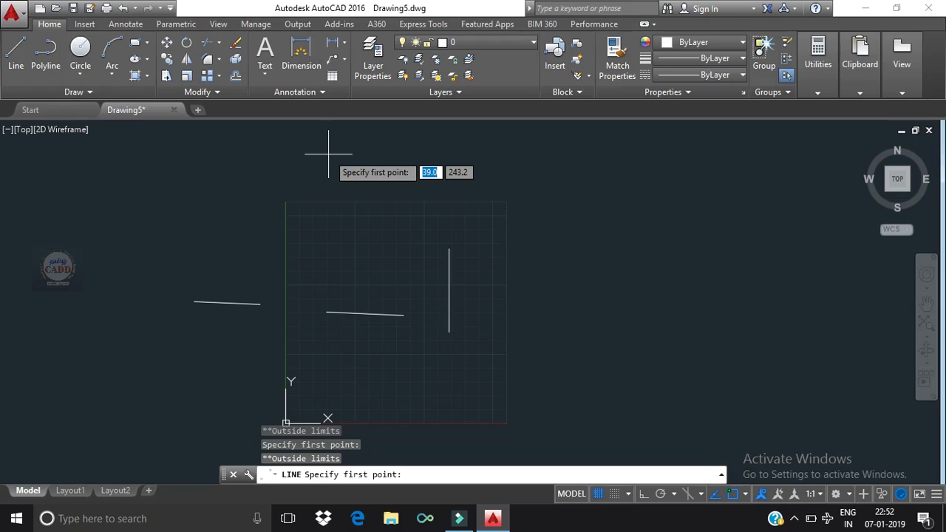
key("Escape")
key("Escape")
key("Escape")
key("Escape")
Step: Delete all three test lines from the drawing
mouse_move(486, 257)
left_mouse_down()
mouse_move(148, 274)
mouse_move(450, 380)
mouse_move(509, 354)
left_mouse_up()
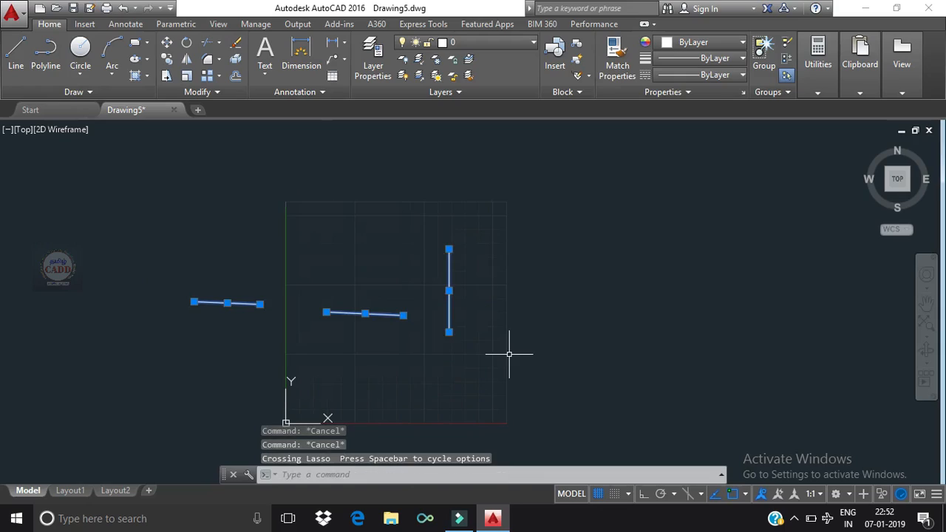
key("Delete")
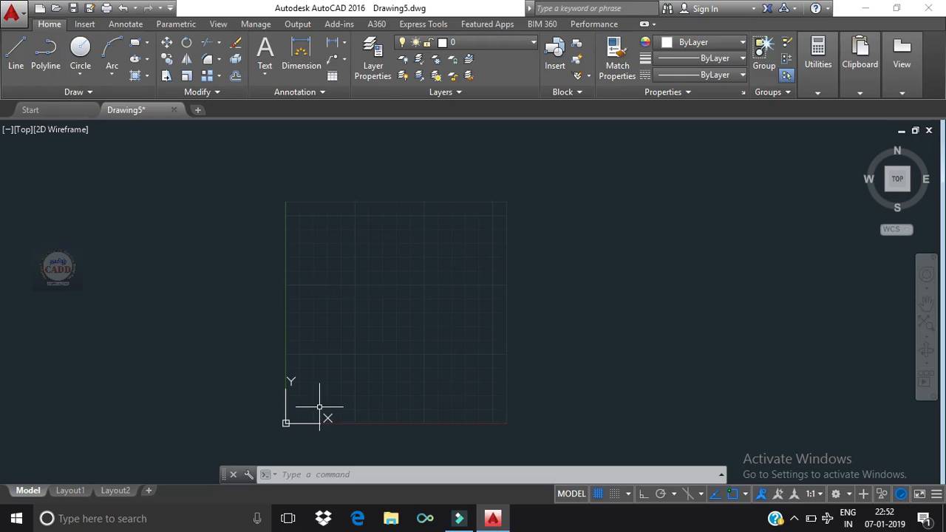
type("l")
key("Return")
key("Escape")
key("Escape")
key("Escape")
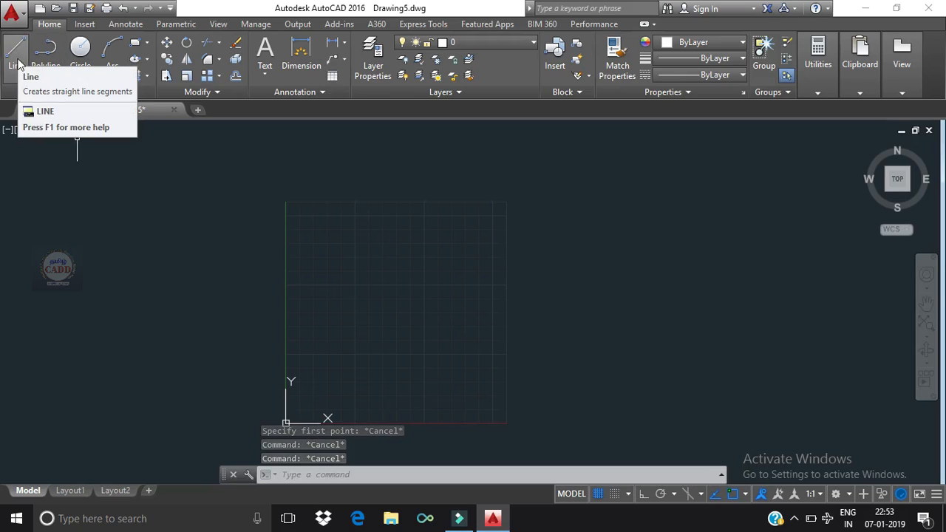
Step: Enable the display of the classic menu bar and find the Line command among its drawing commands
left_click(170, 10)
left_click(200, 293)
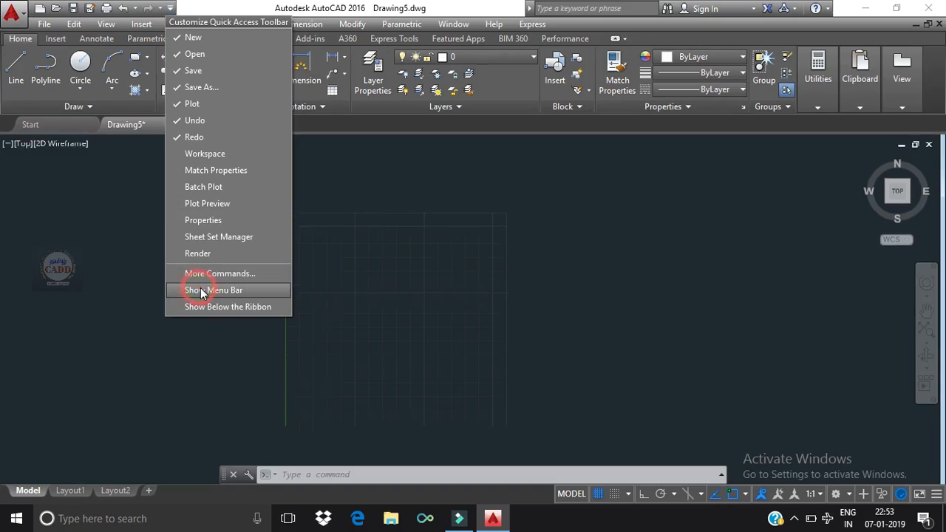
left_click(259, 24)
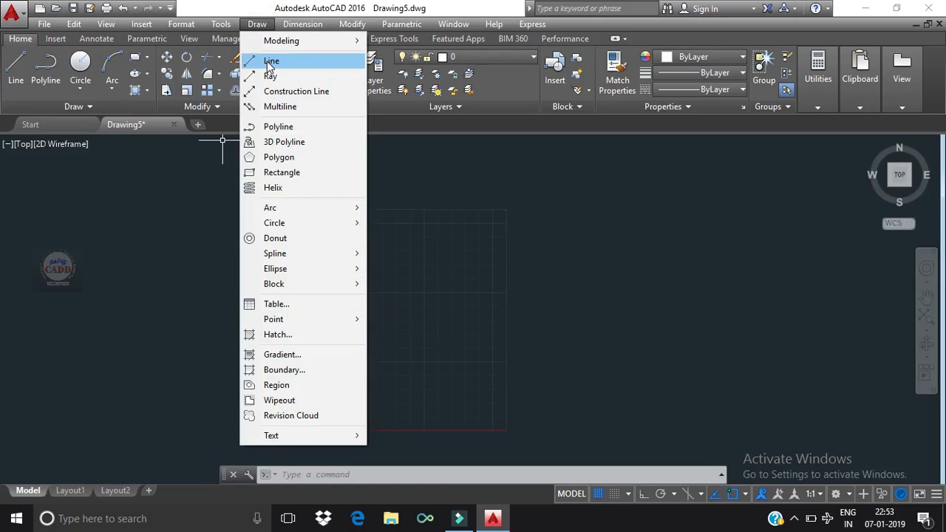
key("Escape")
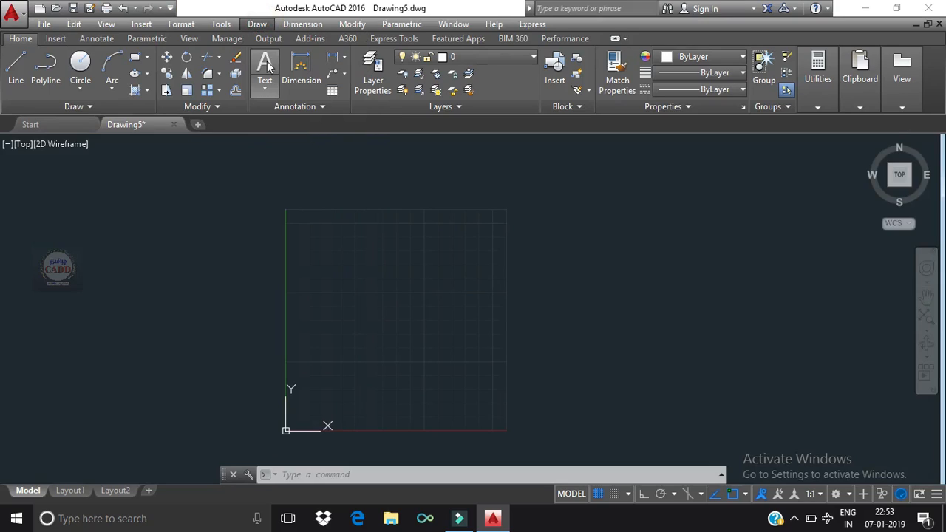
Step: Hide the classic menu bar
left_click(171, 8)
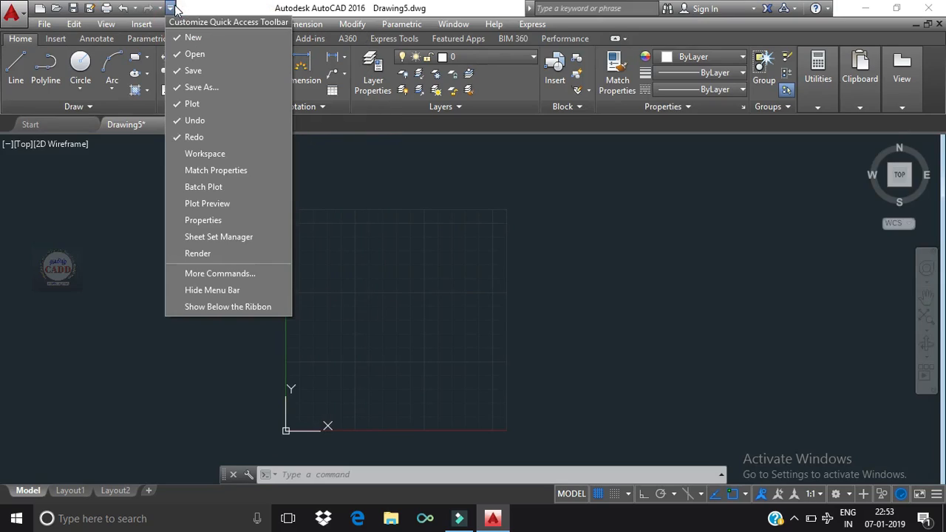
left_click(207, 293)
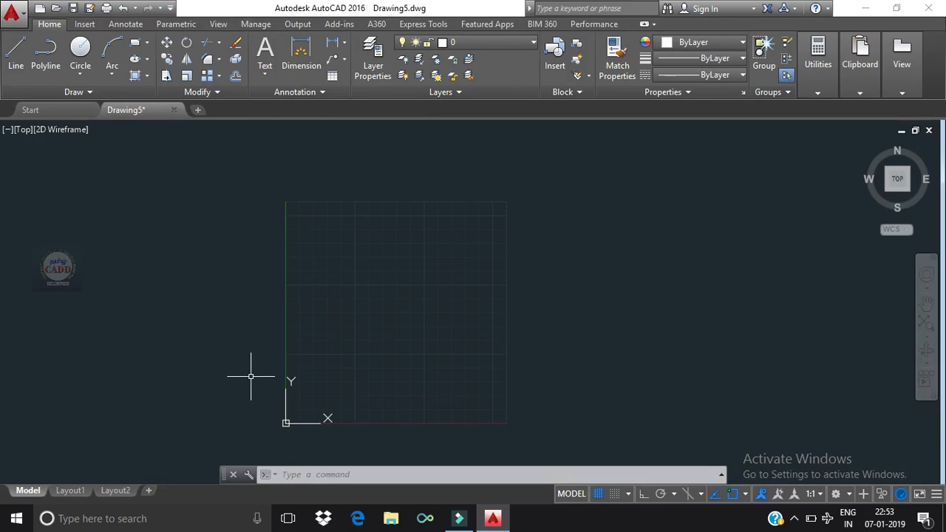
Step: Start the Line command, place a first point inside the limits, and take that point back with the command's Undo option
type("l")
key("Return")
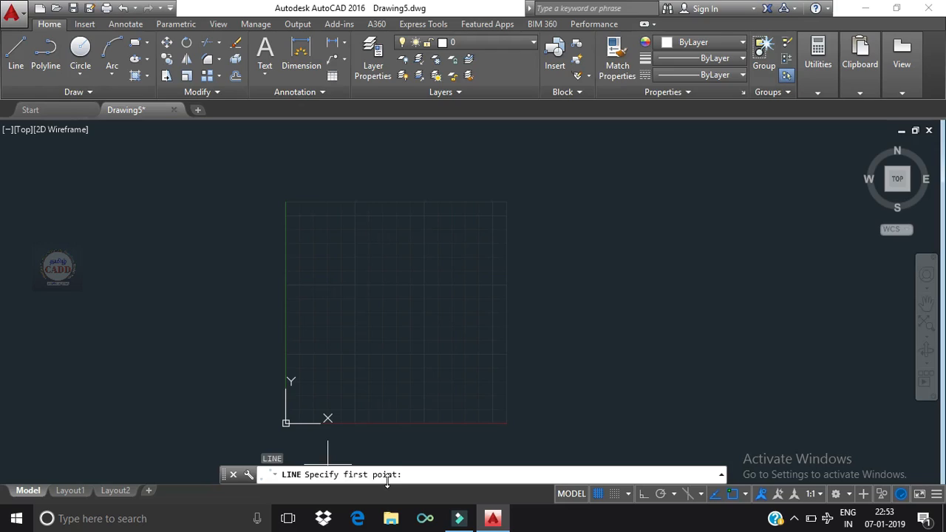
left_click(350, 374)
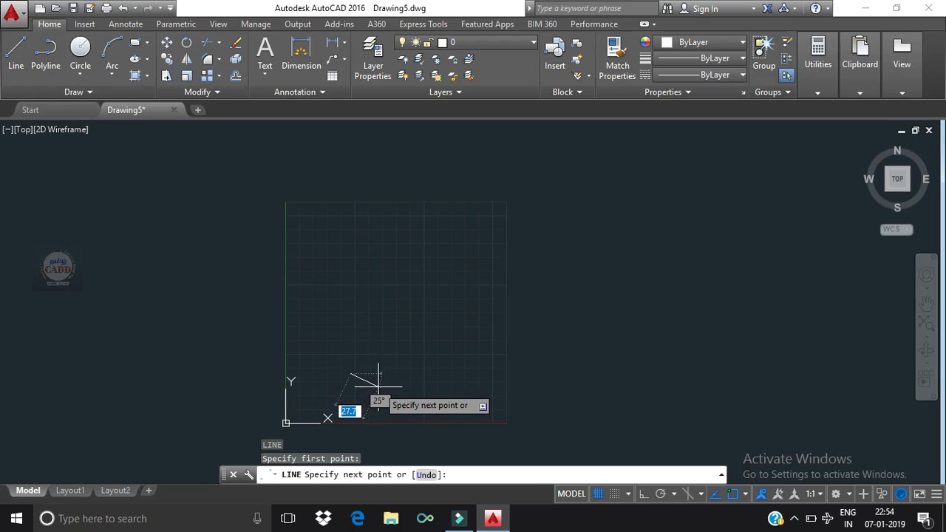
left_click(428, 476)
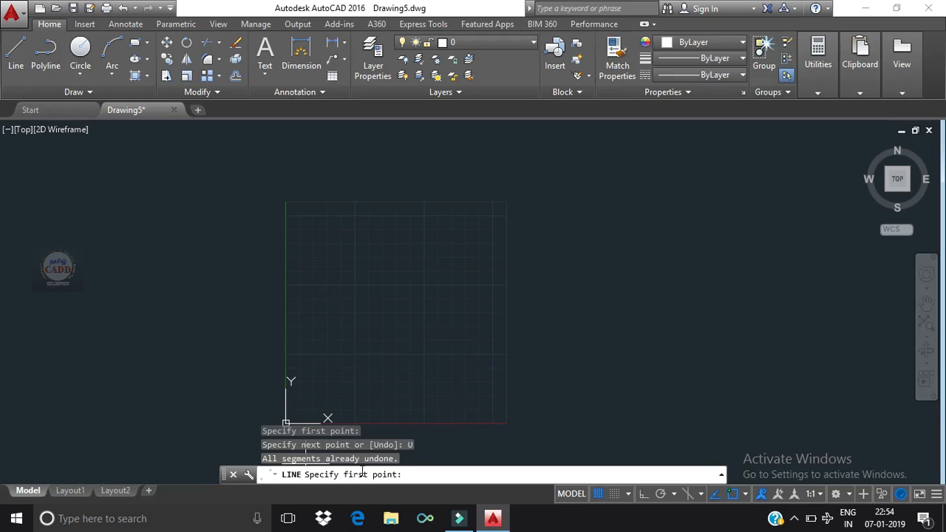
Step: Draw a four-sided outline in the southern half of the grid and finish it with the Close option
left_click(332, 385)
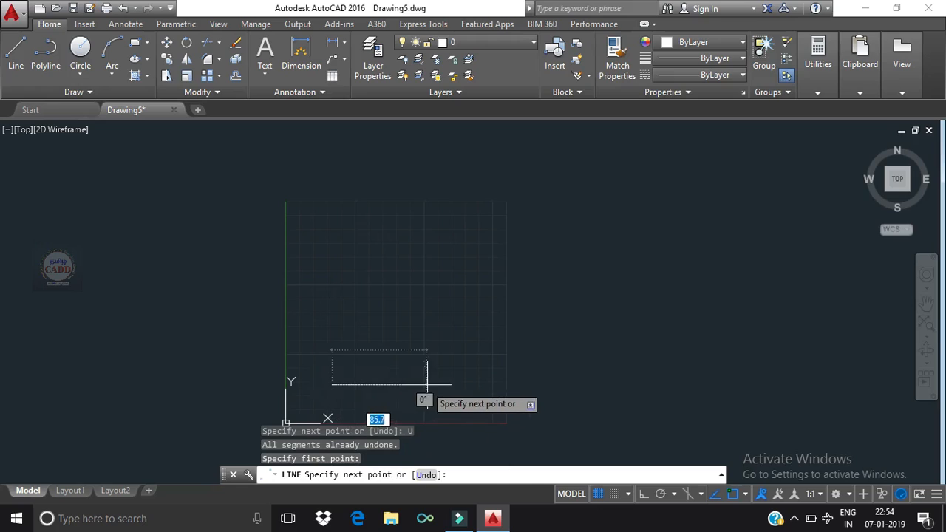
left_click(443, 384)
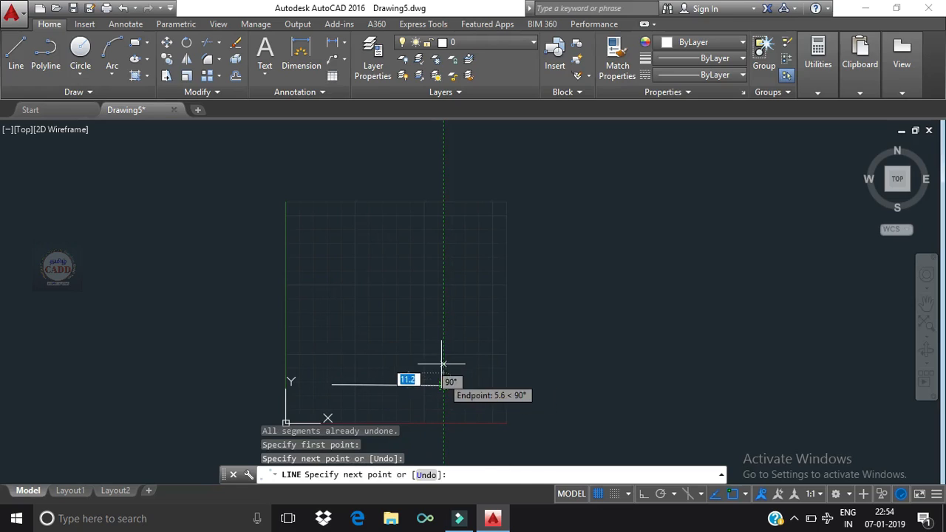
left_click(442, 311)
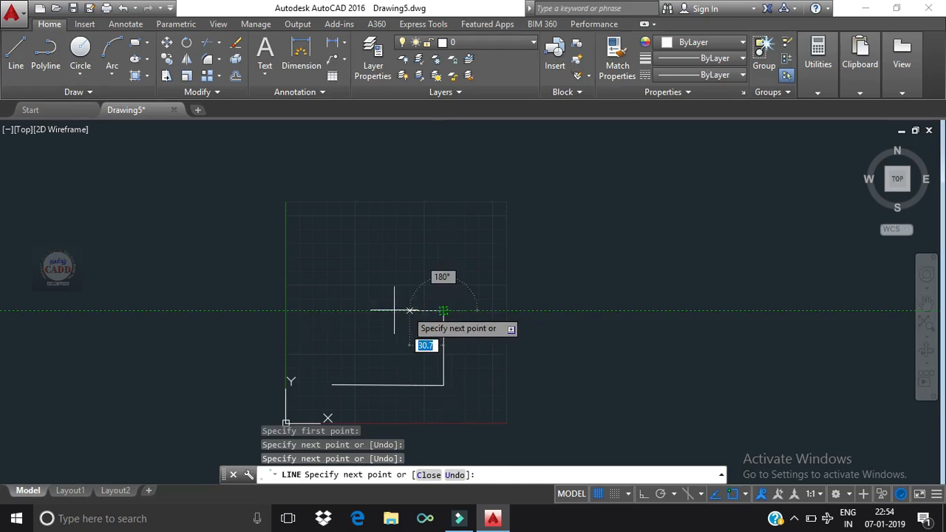
left_click(334, 310)
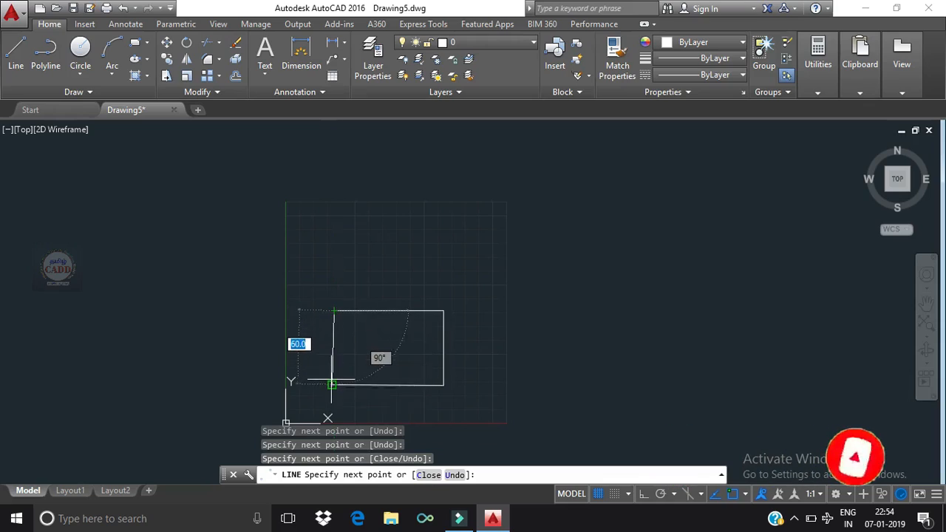
left_click(428, 474)
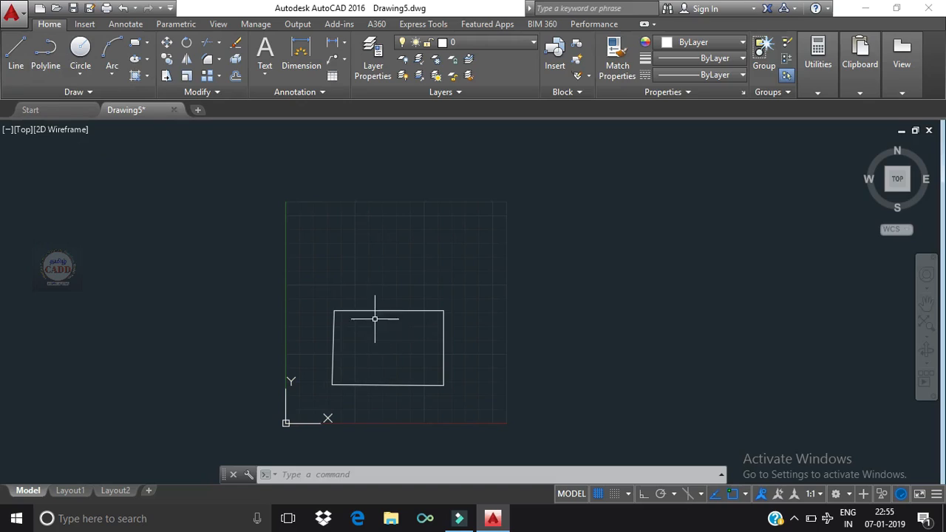
Step: Draw an open chain of freehand line segments inside the limits, north of the four-sided outline
scroll(338, 368, "up", 4)
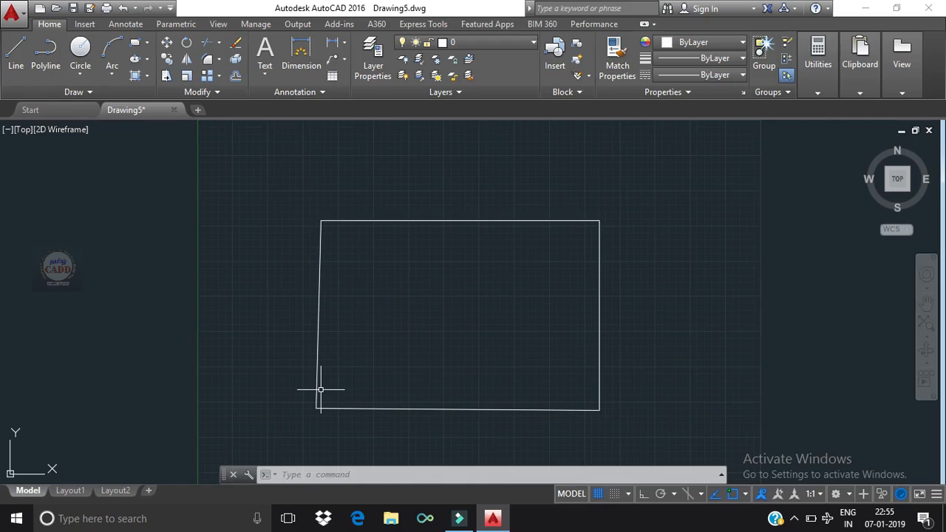
type("l")
key("Return")
scroll(355, 297, "down", 4)
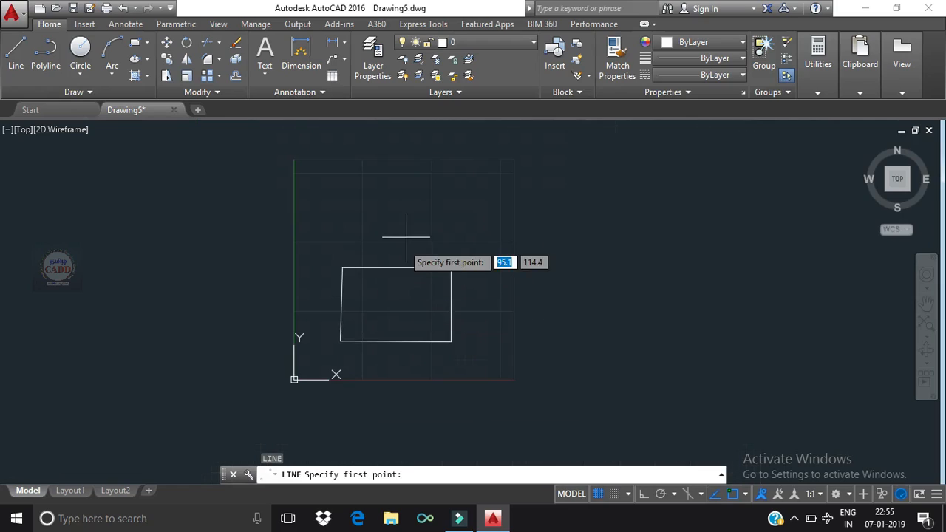
left_click(391, 190)
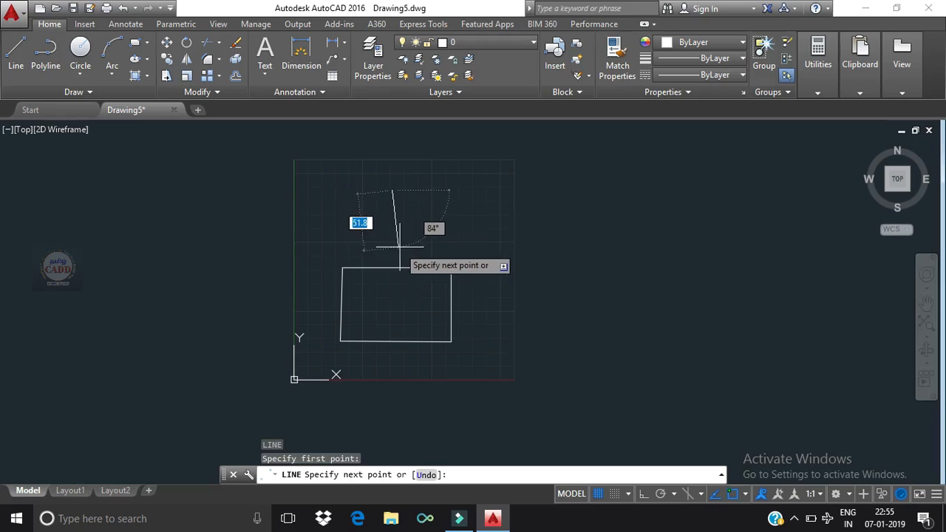
left_click(441, 177)
left_click(353, 148)
left_click(330, 192)
left_click(355, 219)
left_click(459, 246)
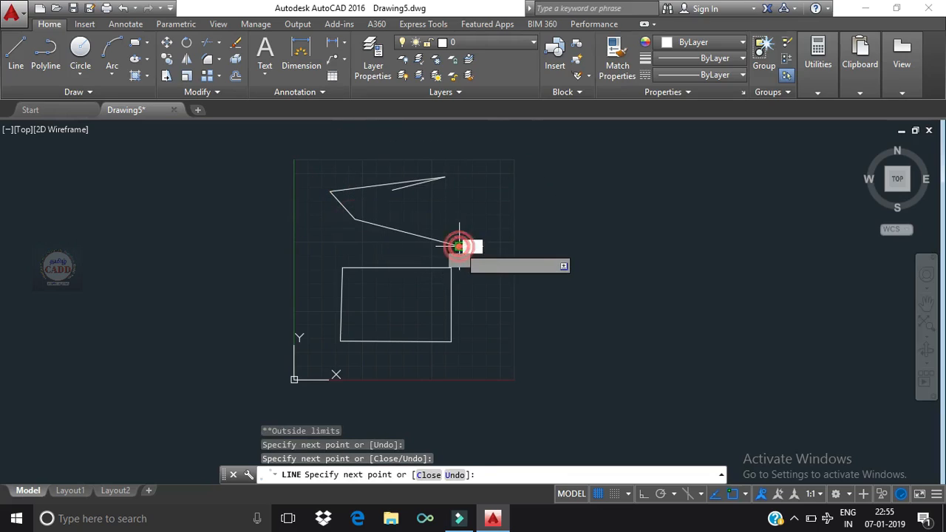
left_click(441, 201)
key("Return")
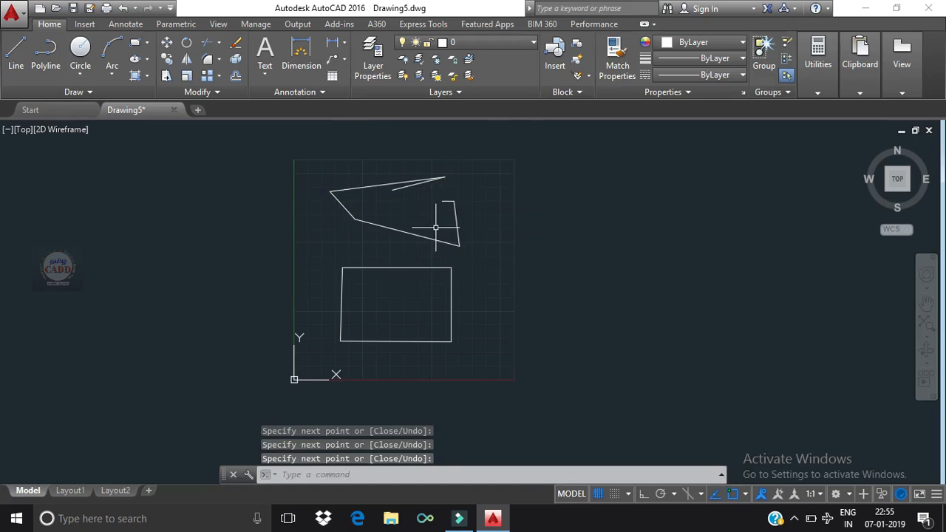
Step: Delete all segments of the open line chain north of the outline
mouse_move(475, 229)
left_mouse_down()
mouse_move(384, 168)
mouse_move(407, 211)
left_mouse_up()
left_click(500, 199)
mouse_move(501, 199)
left_mouse_down()
mouse_move(338, 194)
mouse_move(353, 251)
mouse_move(405, 243)
left_mouse_up()
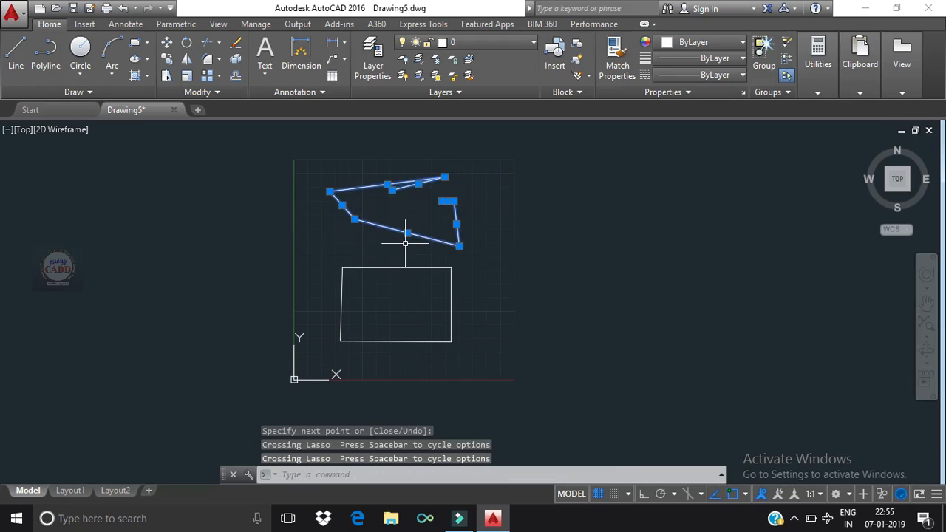
key("Delete")
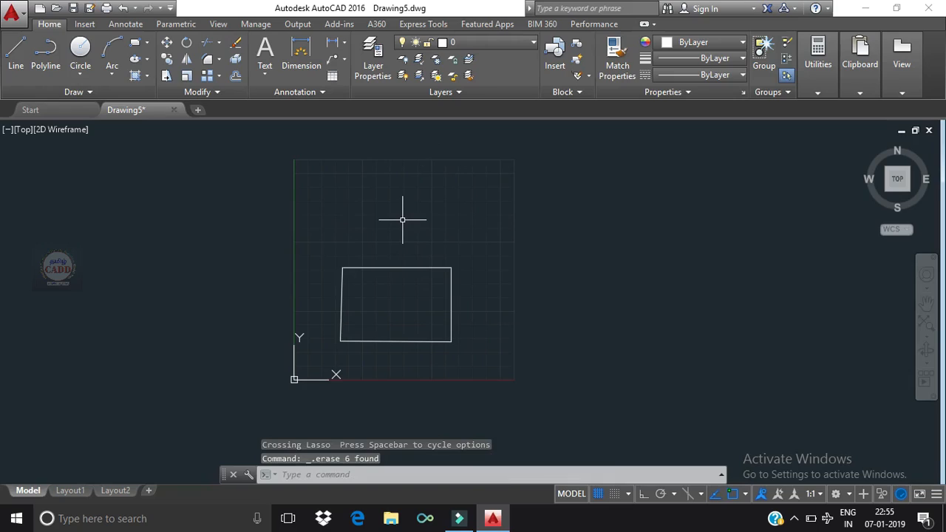
Step: Draw a closed rectangle about 67 by 37 units with Ortho on, inside the limits and north of the four-sided outline
type("l")
key("Return")
left_click(363, 209)
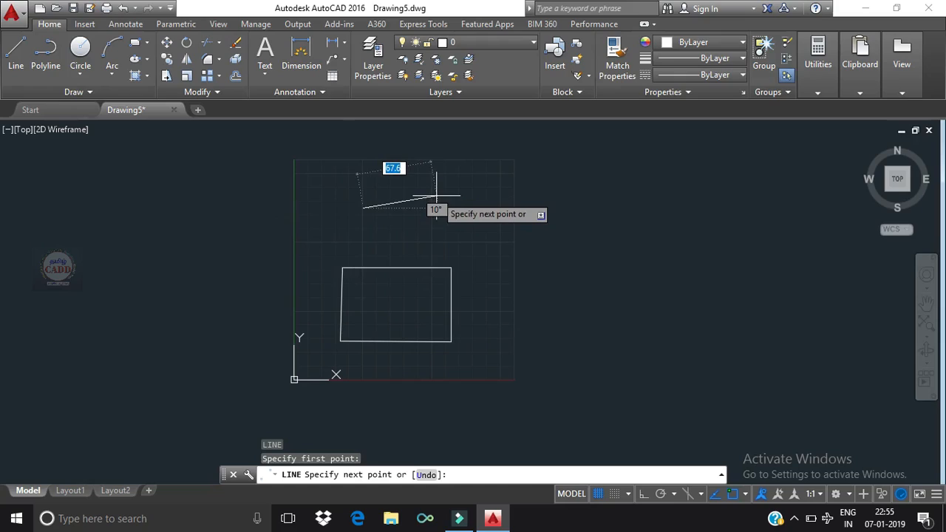
key("F8")
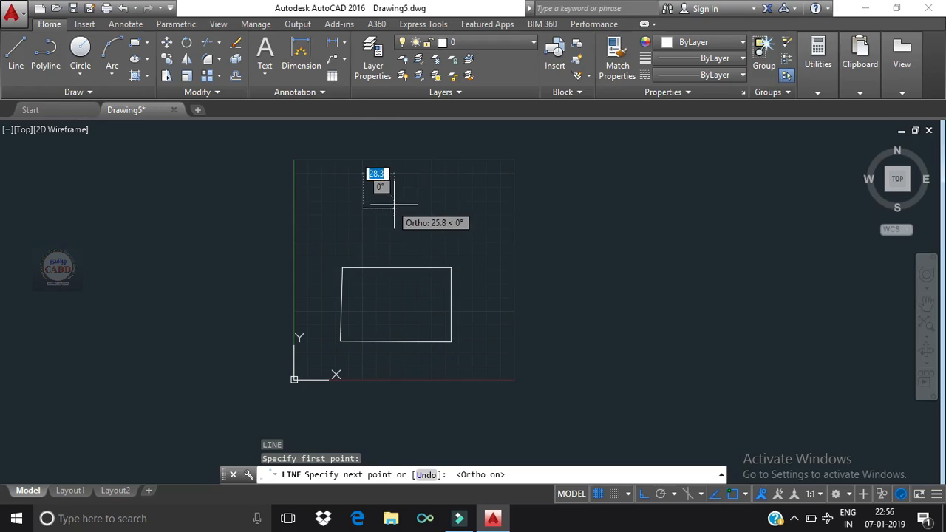
left_click(436, 209)
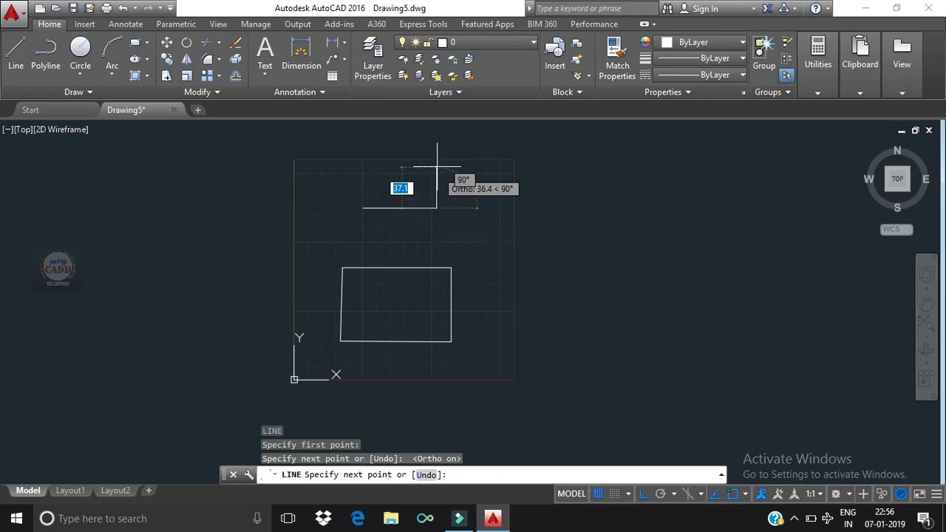
left_click(436, 167)
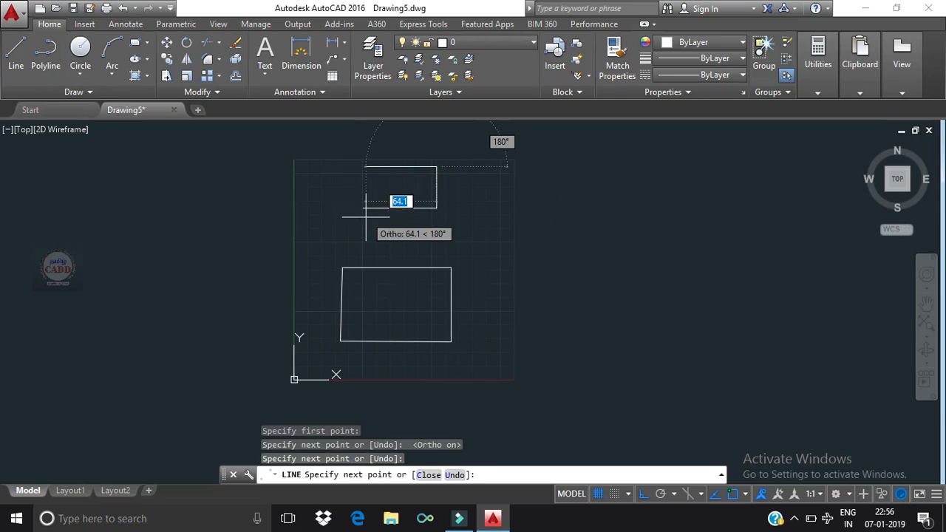
left_click(362, 167)
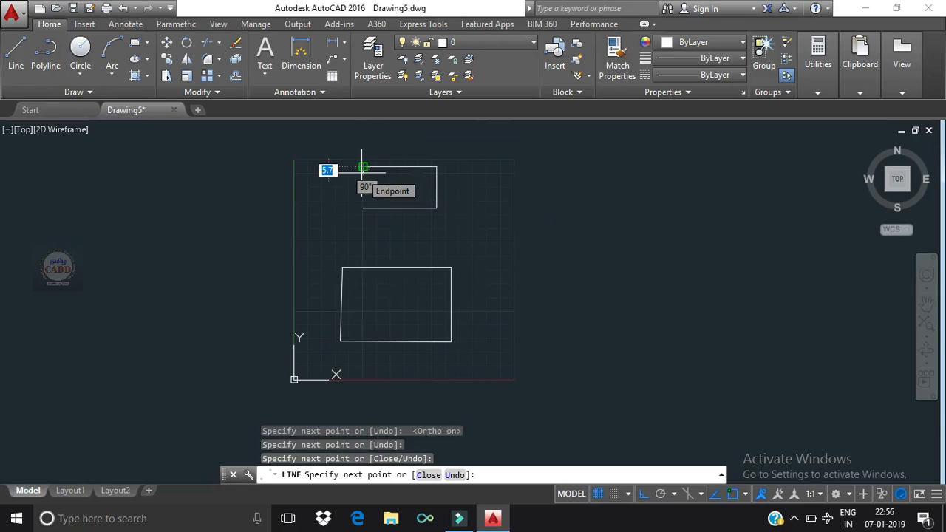
type("c")
key("Return")
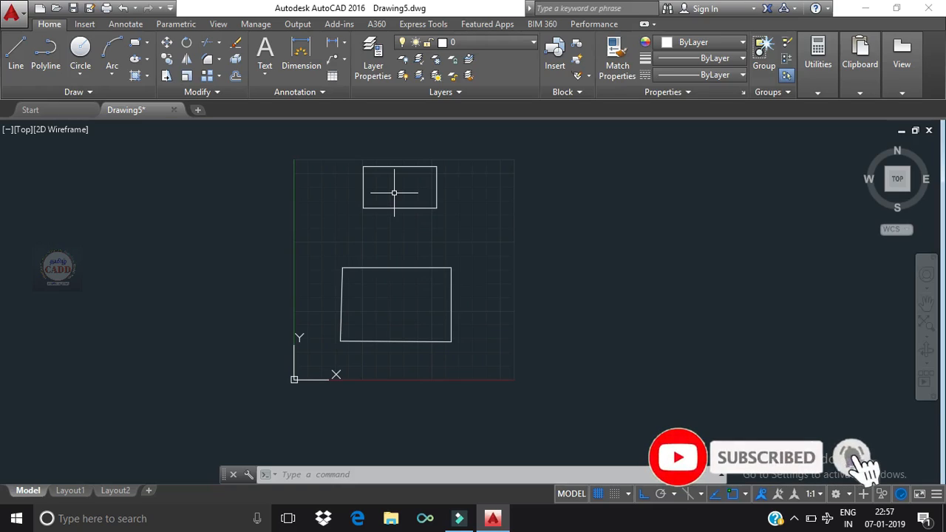
type("l")
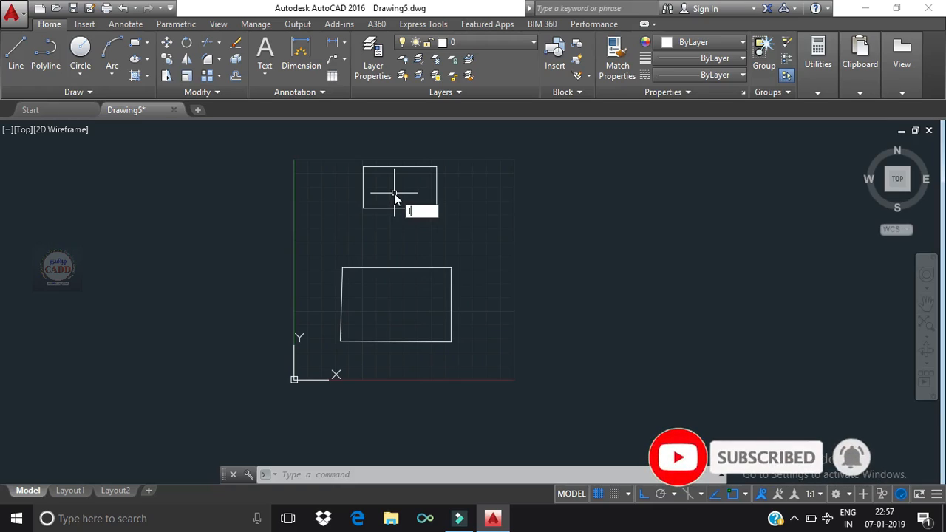
key("Return")
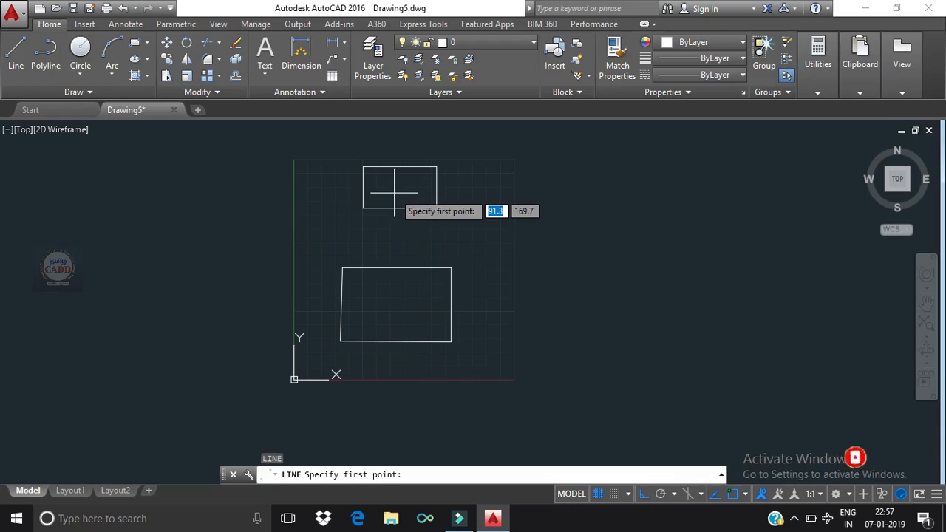
key("Escape")
key("Escape")
Step: Turn off limits checking for the drawing
type("LIMIT")
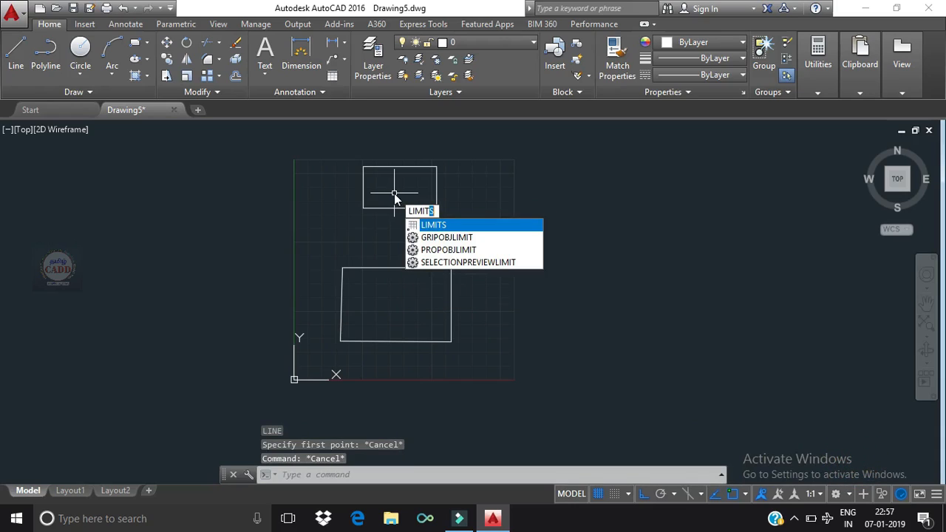
type("S")
key("Return")
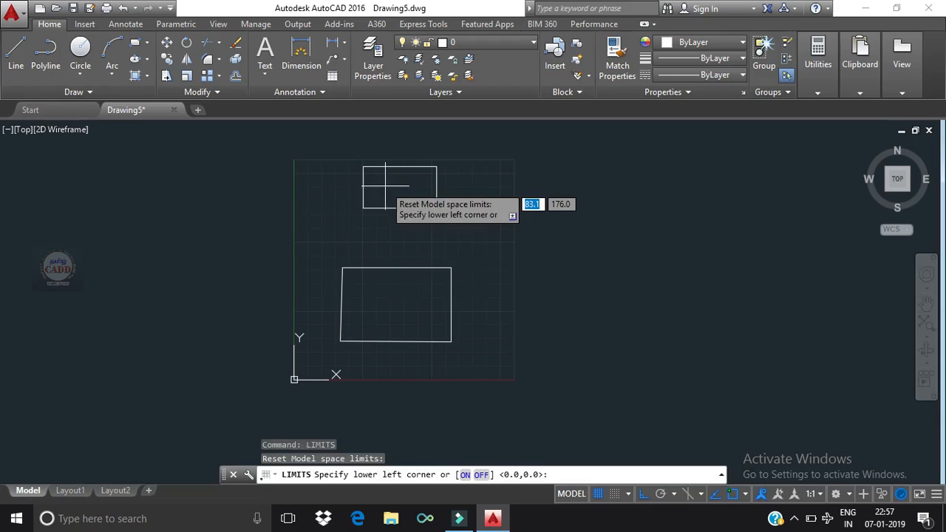
left_click(481, 474)
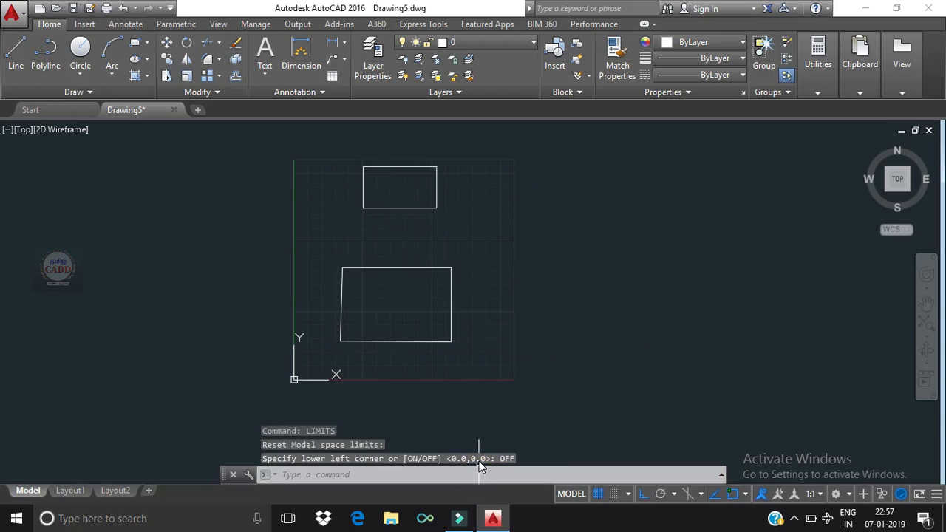
Step: Draw a closed 50 by 30 rectangle from exact-length line segments, outside the limits and east of the four-sided outline
type("l")
key("Return")
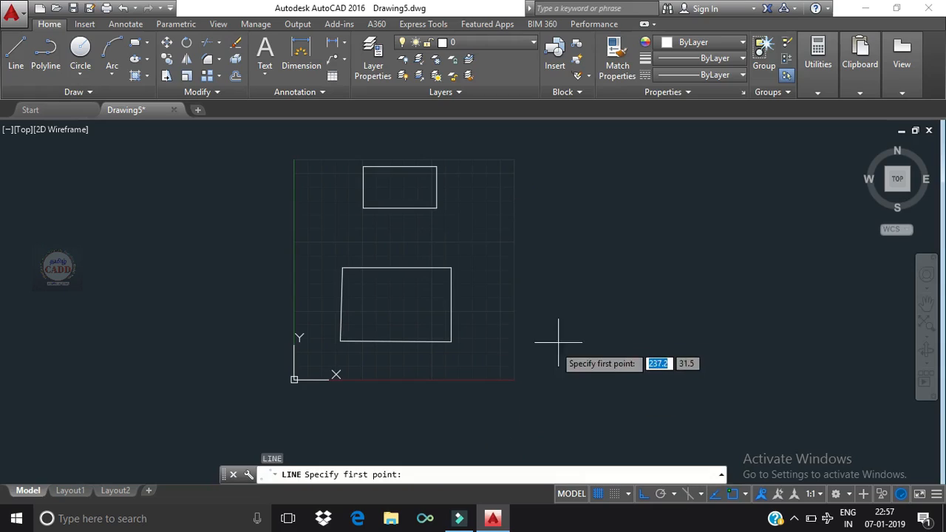
left_click(600, 309)
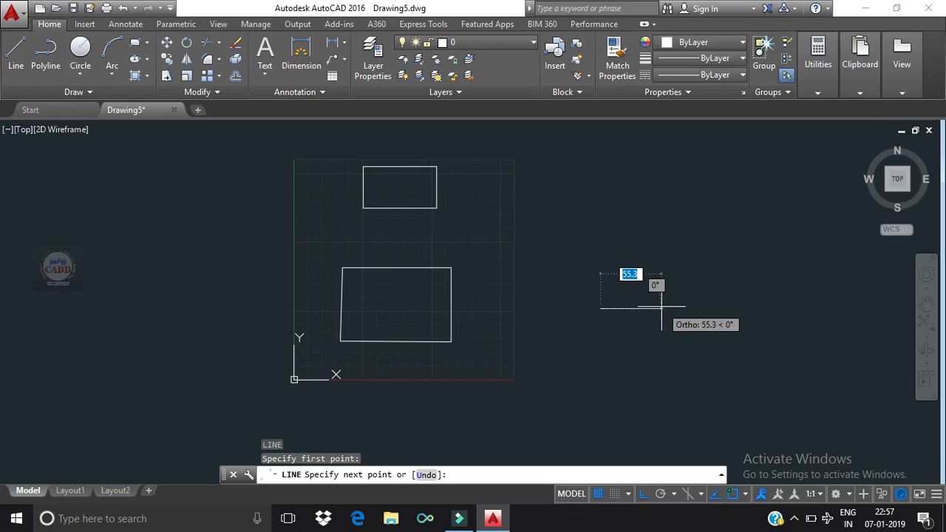
type("50")
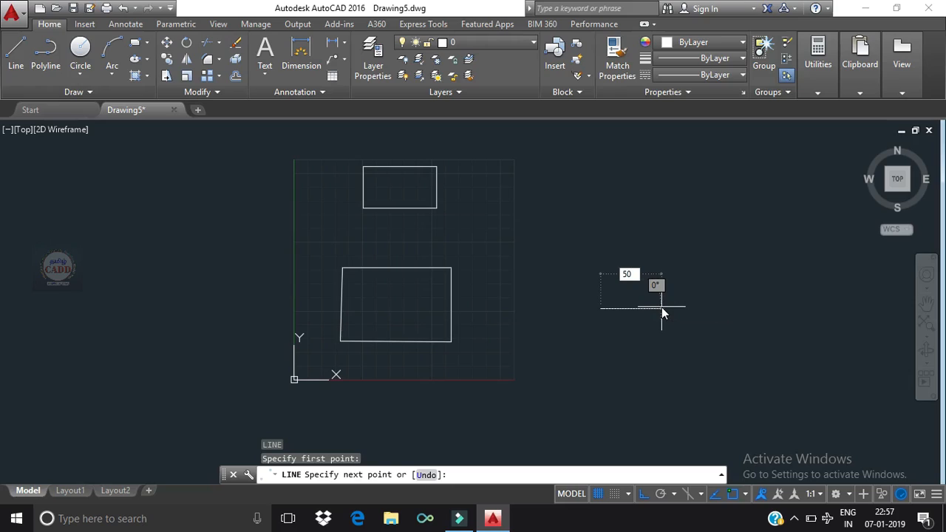
key("Return")
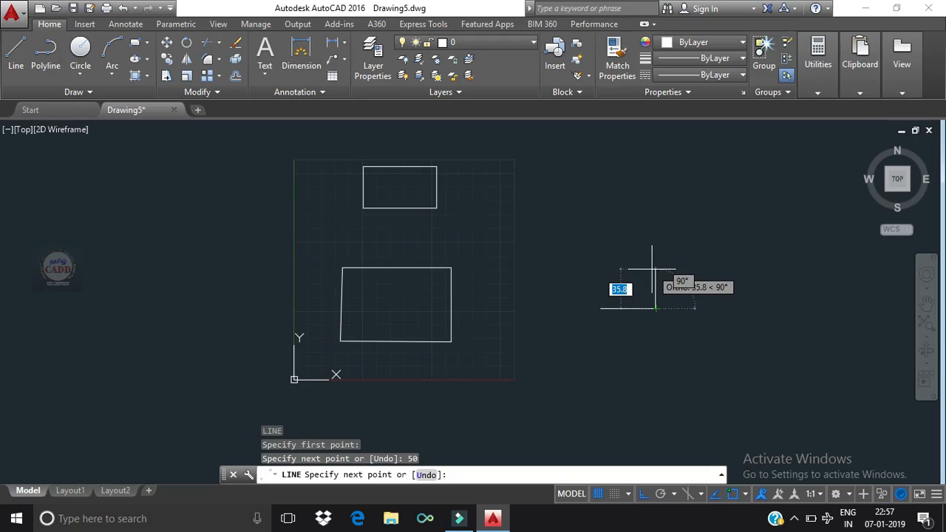
type("30")
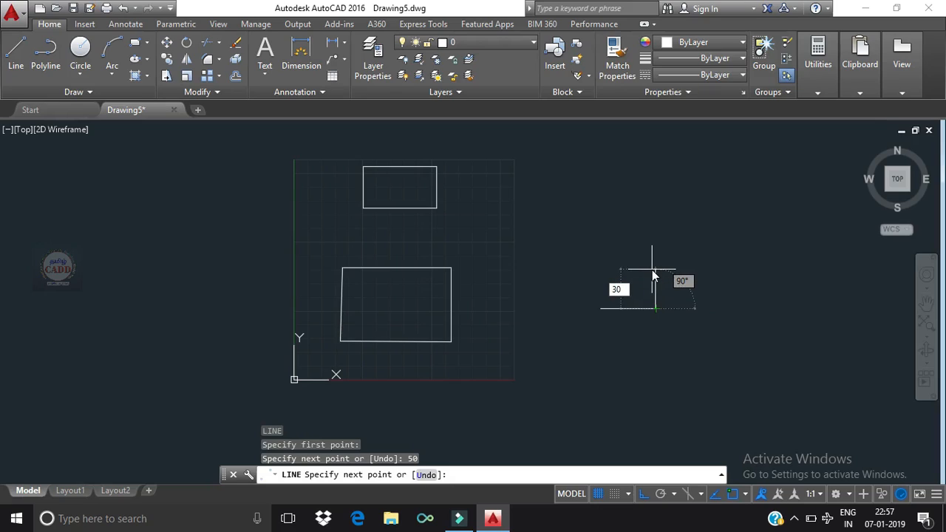
key("Return")
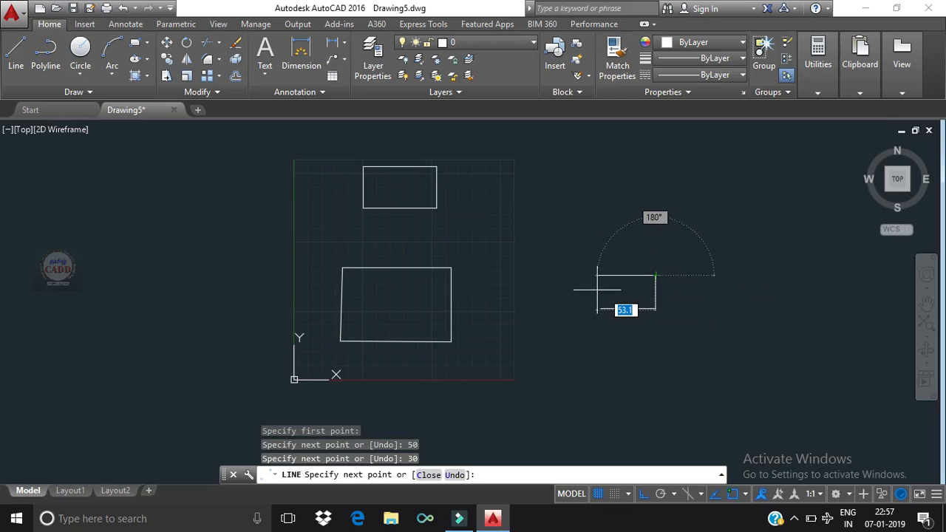
type("10")
key("Return")
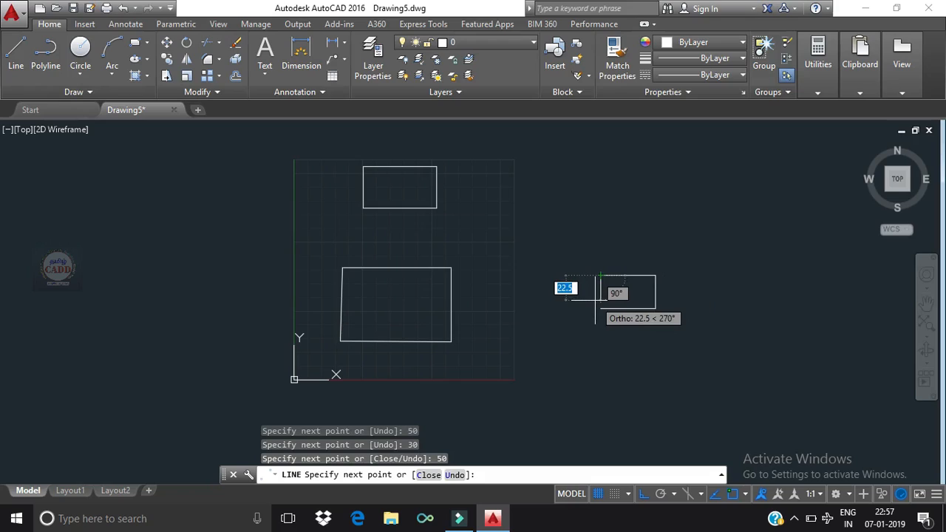
type("30")
key("Return")
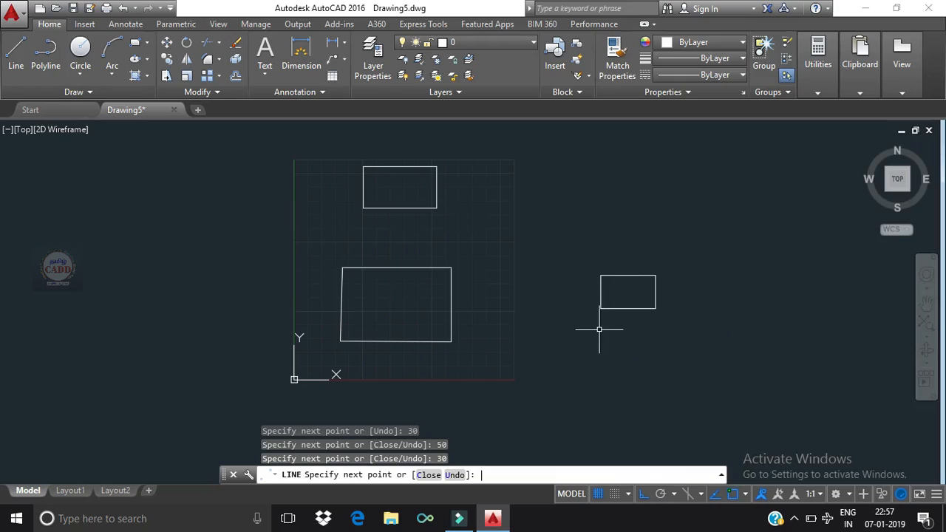
key("Return")
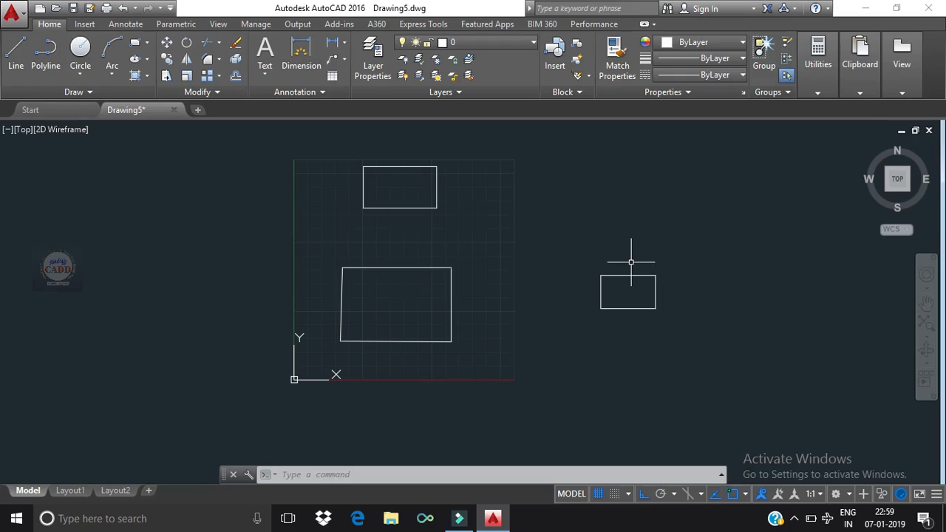
Step: Draw a single line straight down from the southwest corner of the 50 by 30 rectangle, slightly longer than its height
type("l")
key("Return")
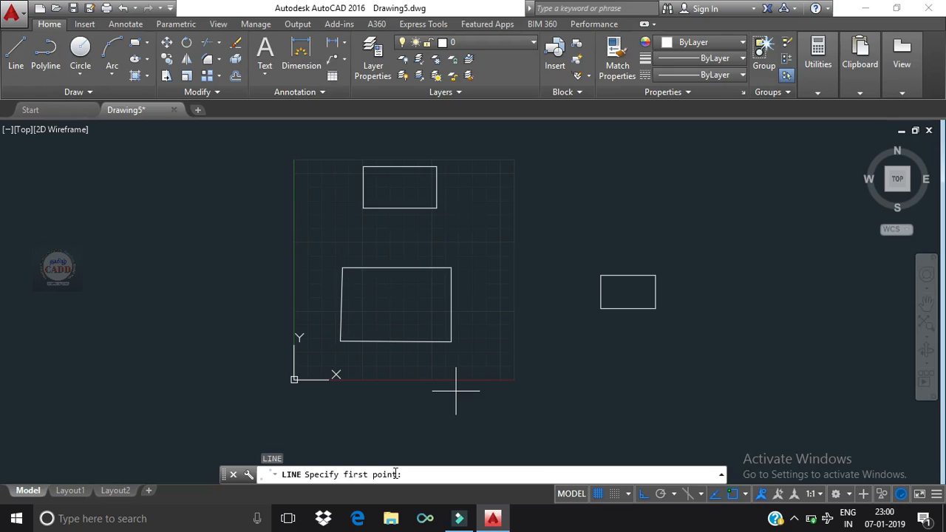
left_click(600, 309)
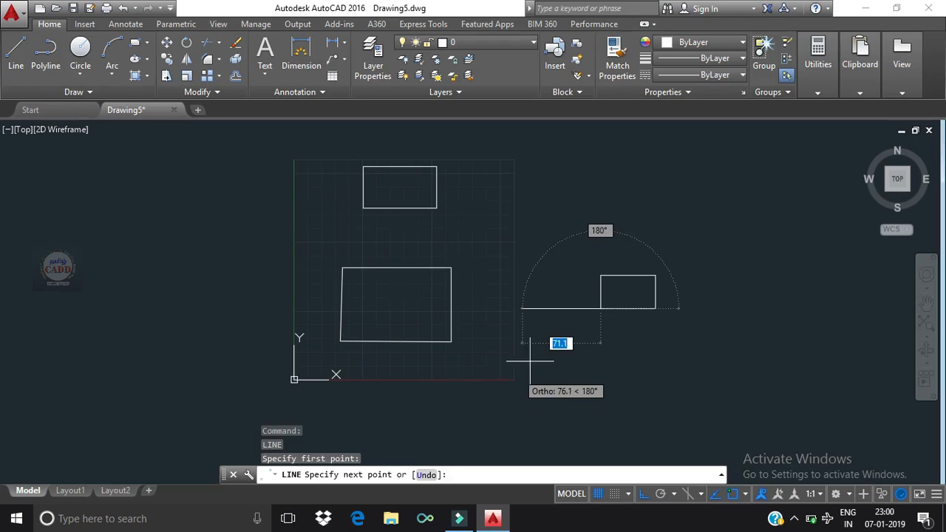
left_click(598, 352)
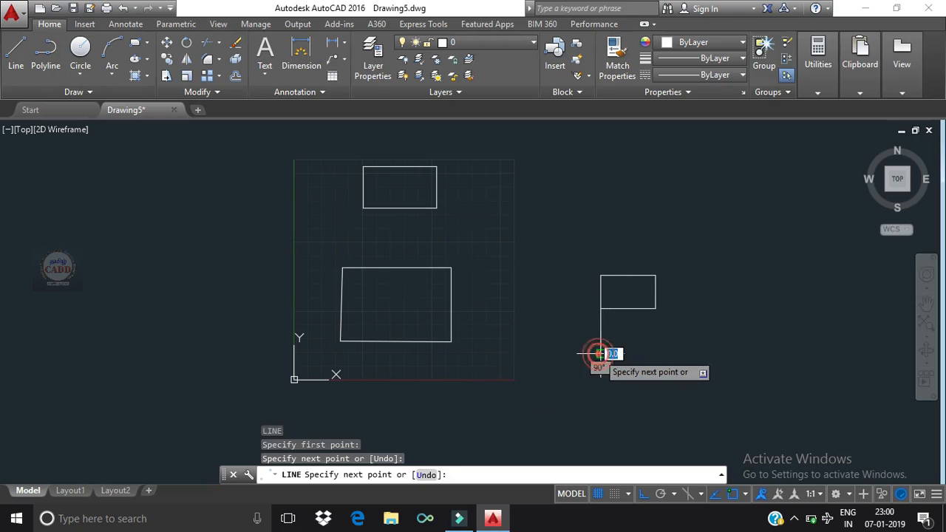
key("Escape")
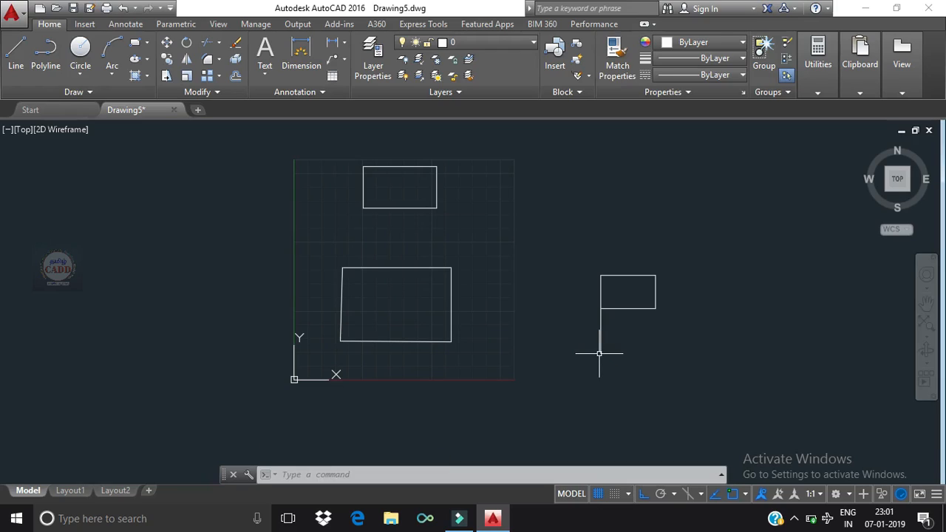